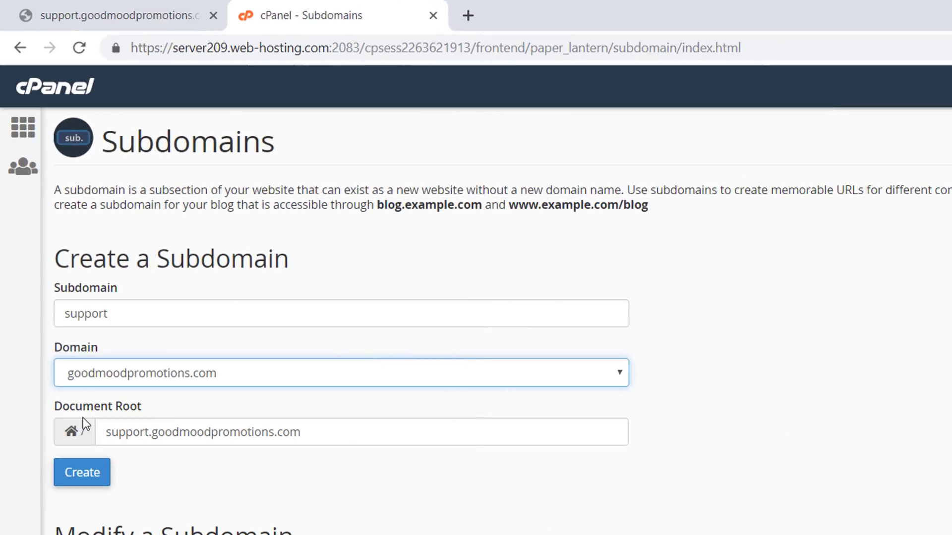
Select the suggested subdomain document root and create the supportgmp database.
drag(59, 409, 372, 444)
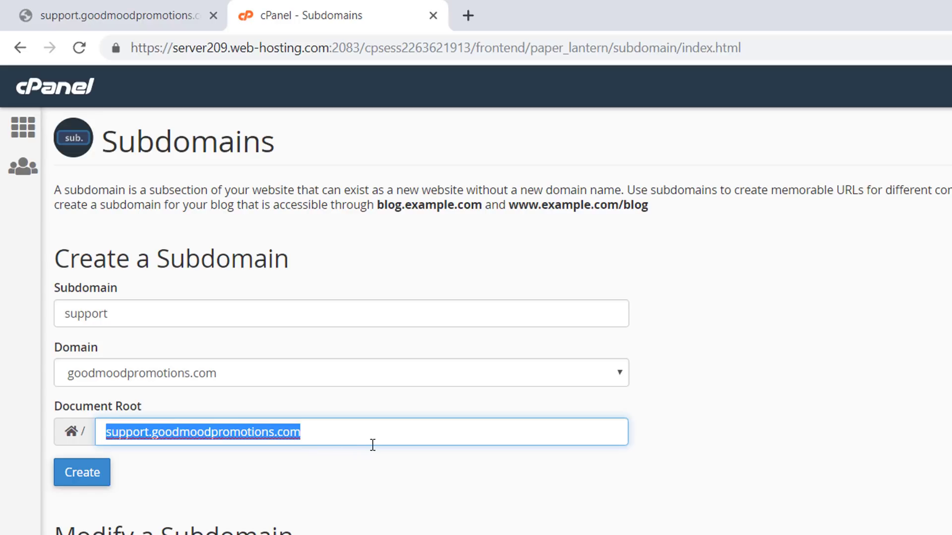
text(s)
text(upportgmp)
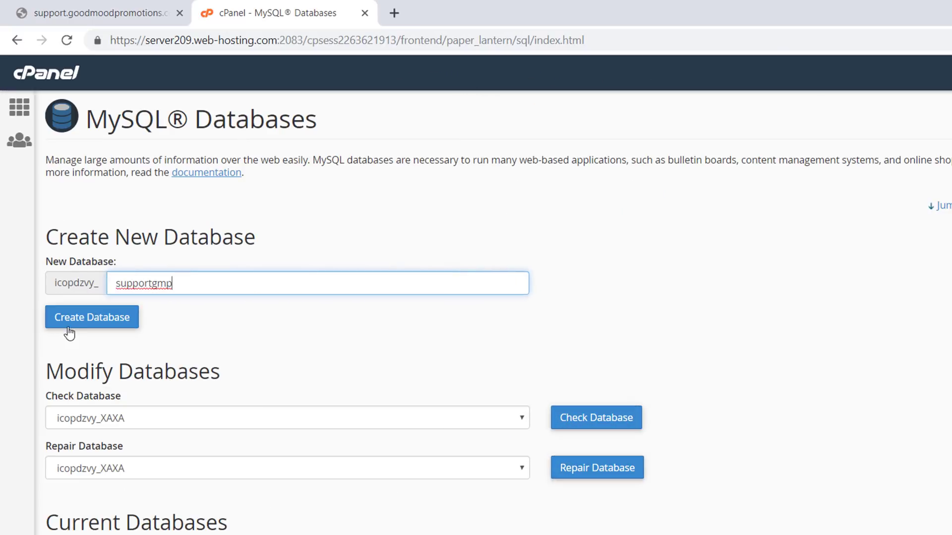
click(144, 348)
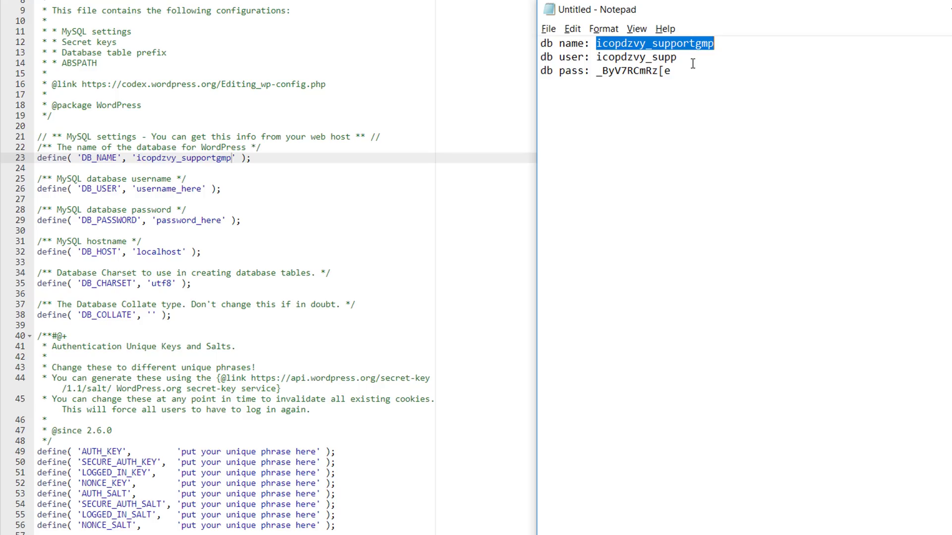
Paste the saved database username into wp-config.php line 26 and copy the saved password.
drag(540, 70, 597, 57)
key(ctrl+c)
key(alt+Tab)
drag(137, 189, 207, 189)
key(ctrl+v)
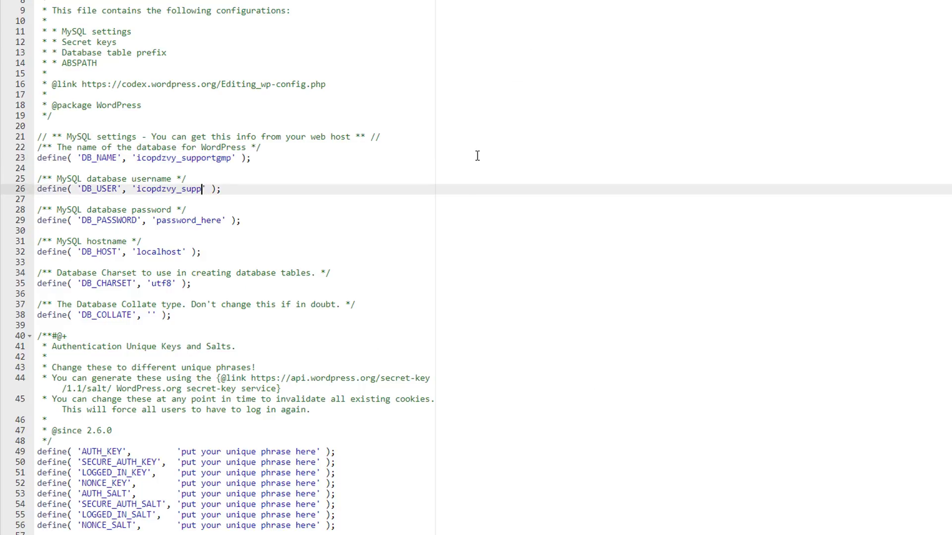
key(alt+Tab)
drag(598, 73, 673, 71)
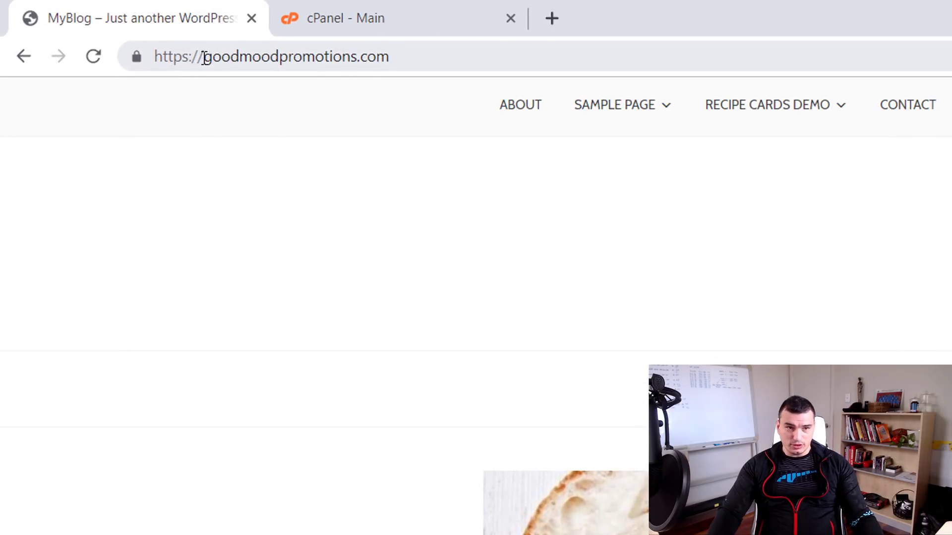
Load support.goodmoodpromotions.com, see it fails to resolve, and return to the cPanel tab.
drag(203, 56, 57, 25)
text(support.)
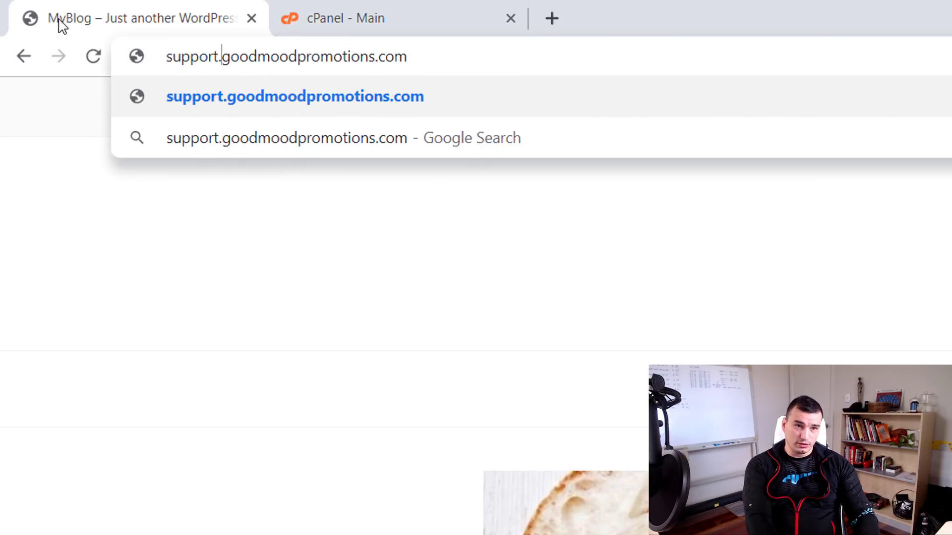
key(Return)
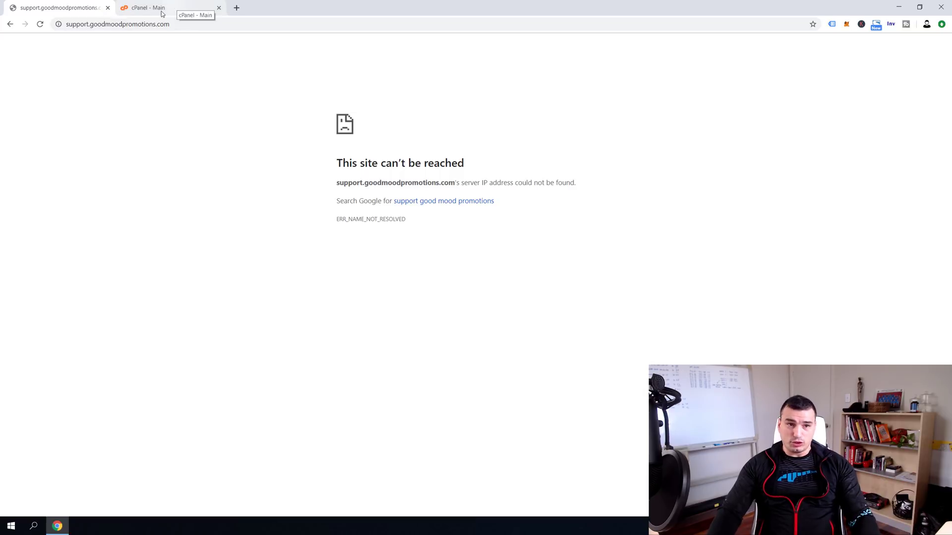
click(209, 13)
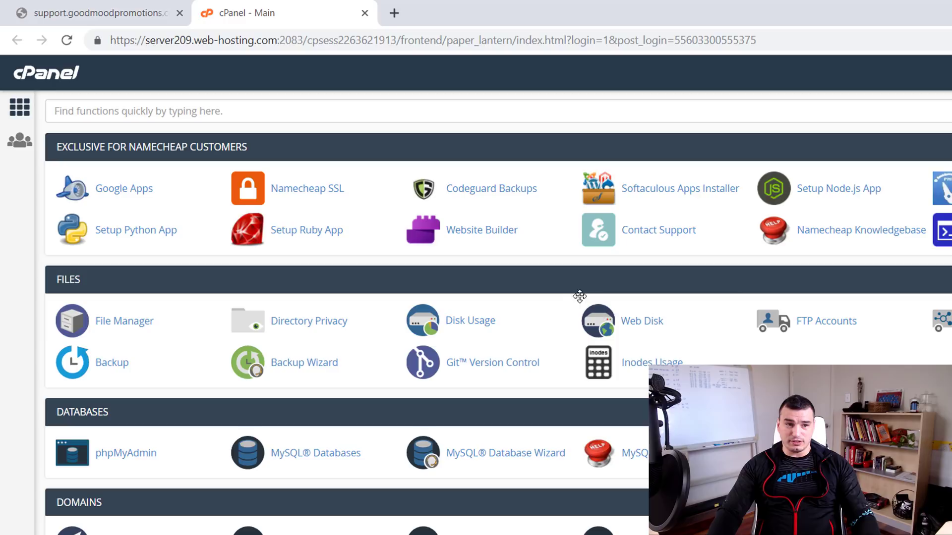
On the Subdomains page, enter 'support' and choose goodmoodpromotions.com as the parent domain.
click(164, 112)
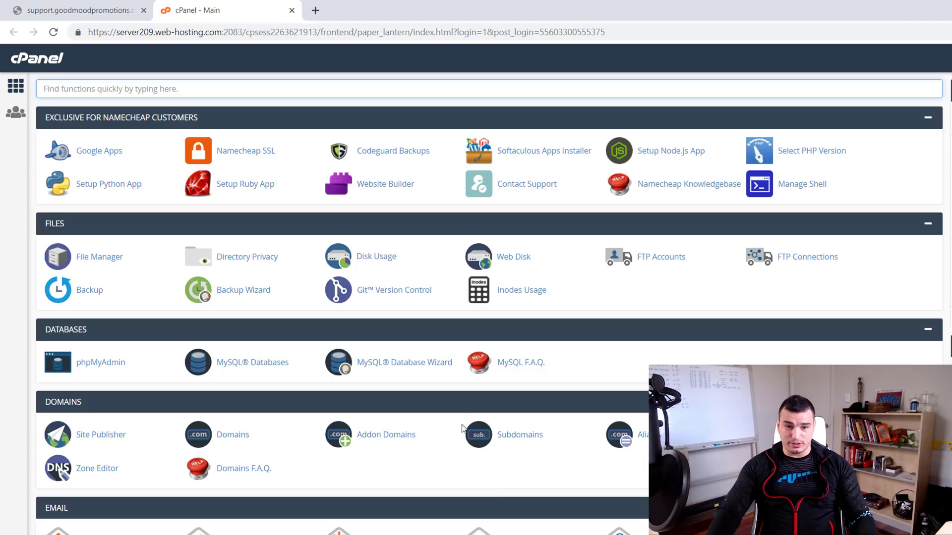
click(517, 440)
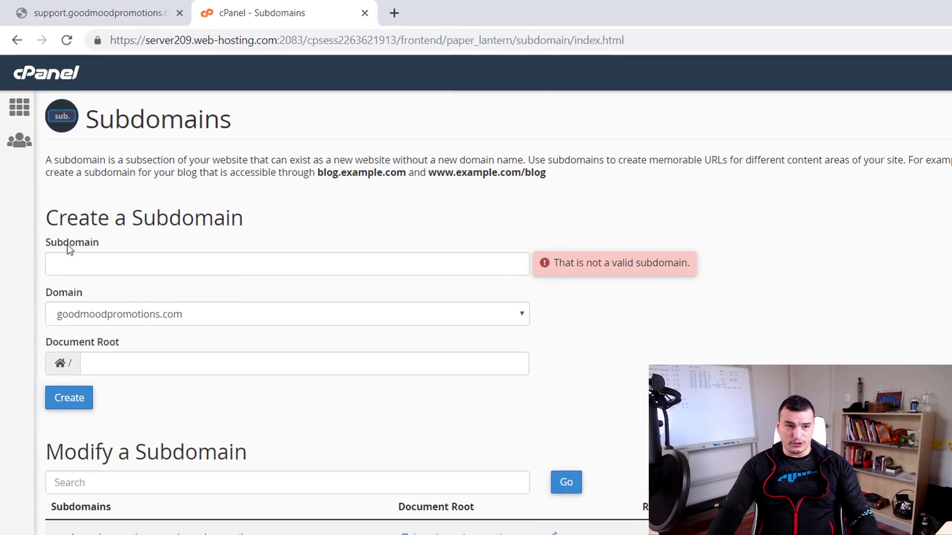
click(118, 266)
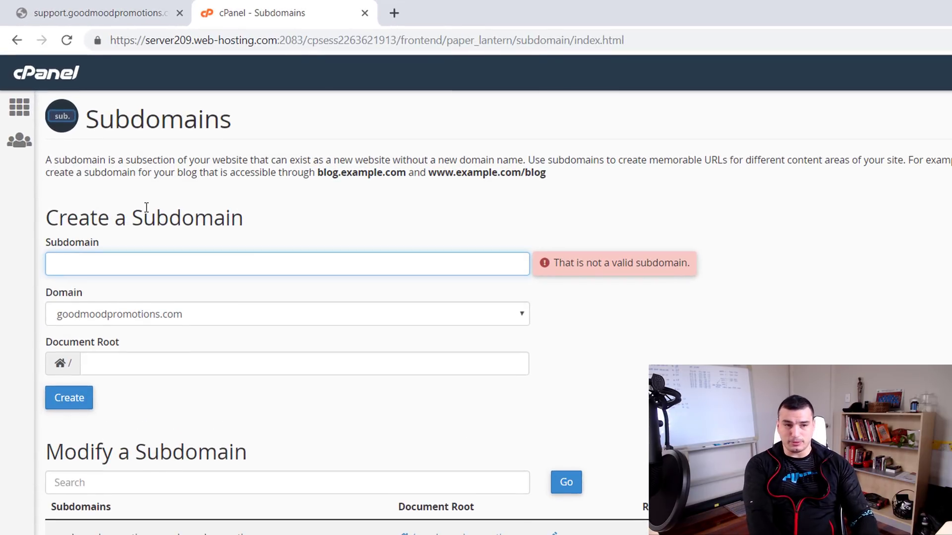
text(support)
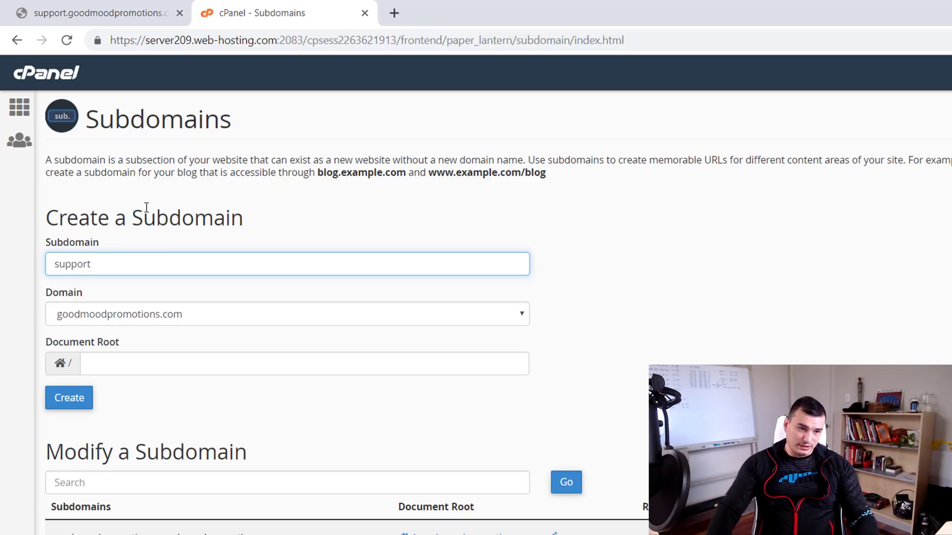
click(172, 311)
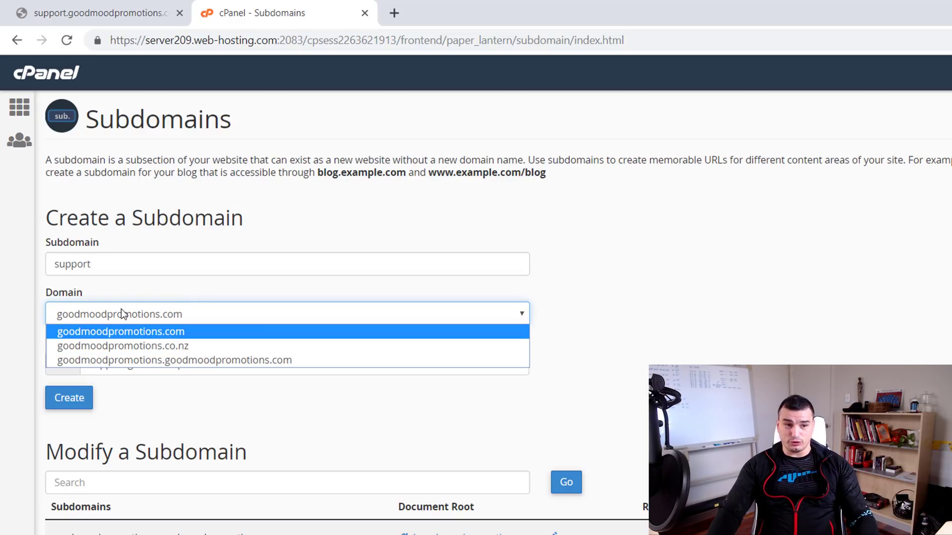
click(145, 346)
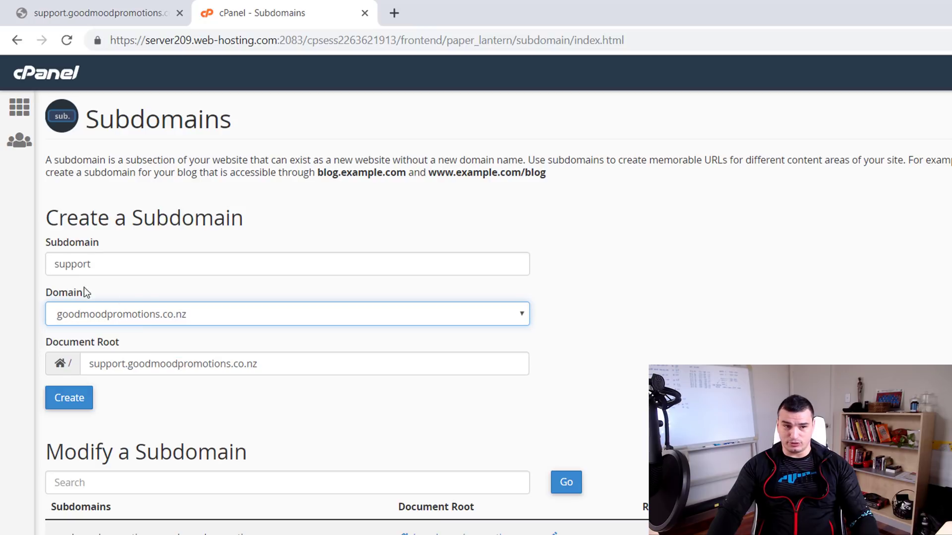
click(118, 316)
click(122, 329)
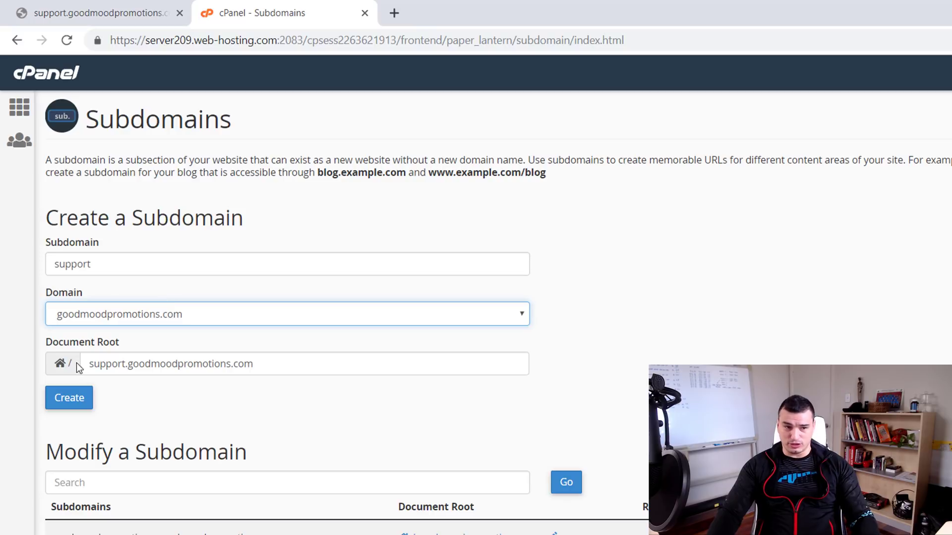
Keep the document root support.goodmoodpromotions.com and create the subdomain.
drag(52, 347, 315, 374)
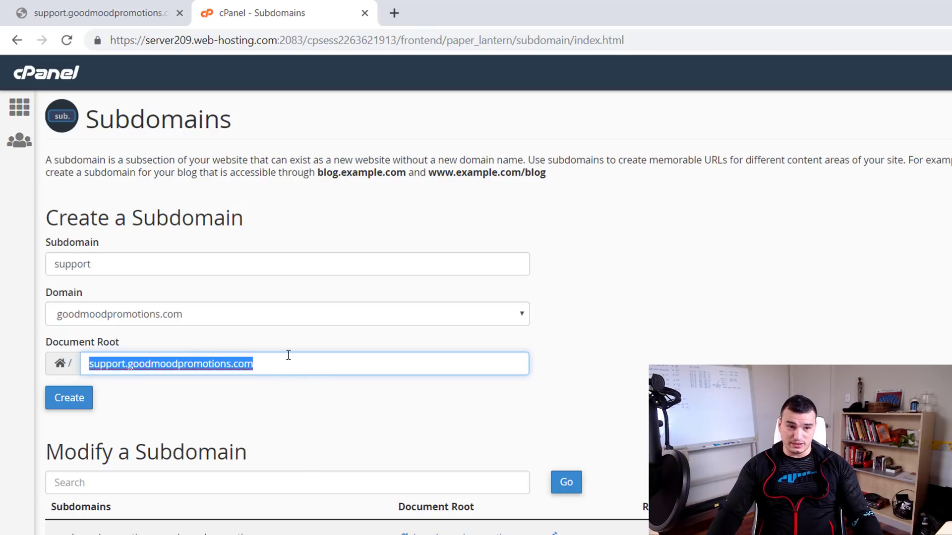
click(165, 369)
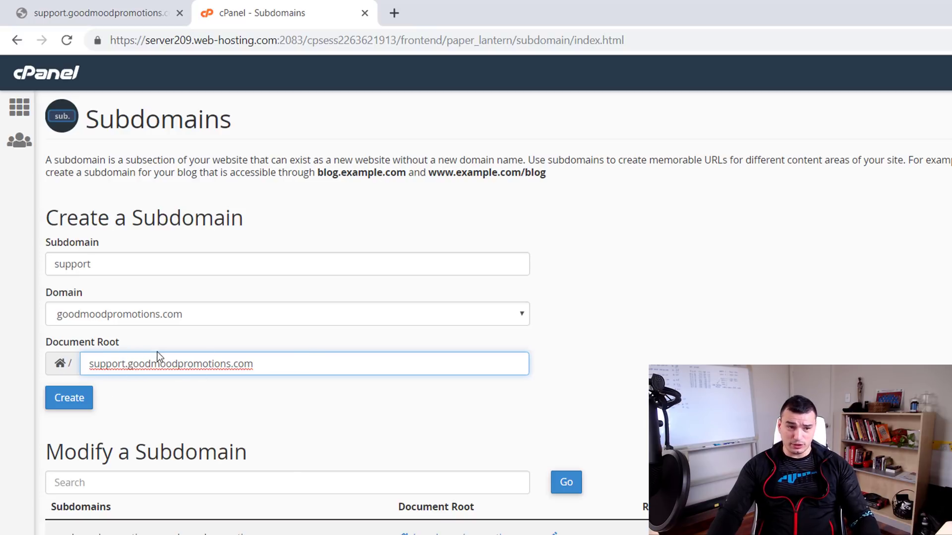
key(ctrl+a)
key(BackSpace)
click(629, 359)
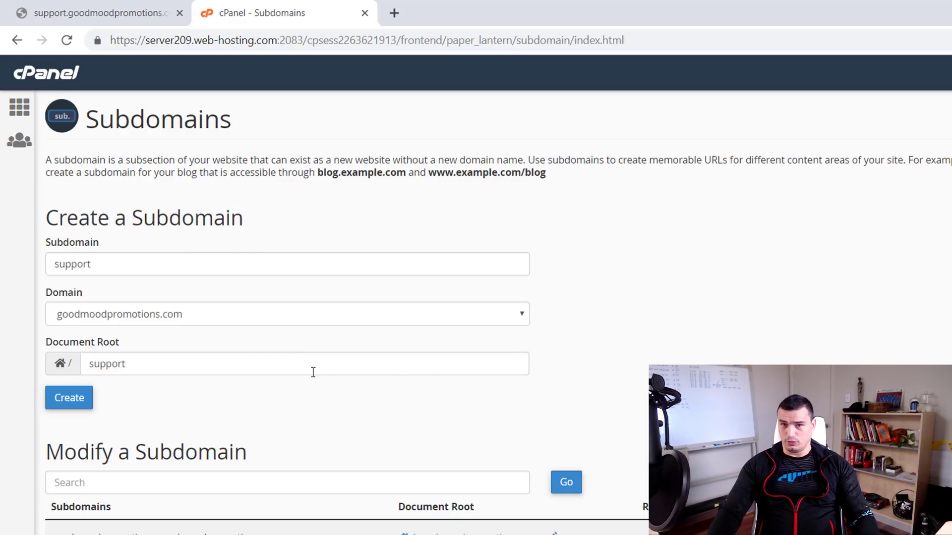
click(132, 369)
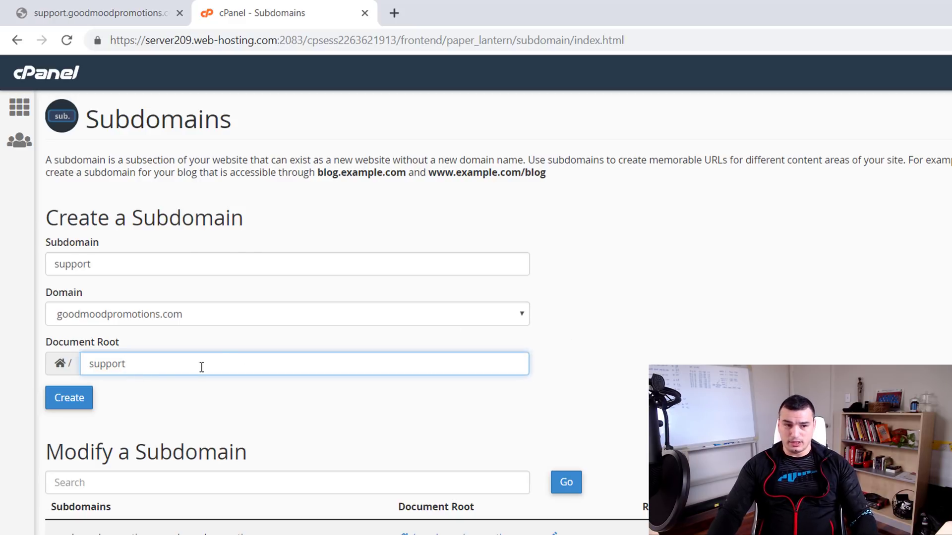
key(ctrl+z)
click(223, 345)
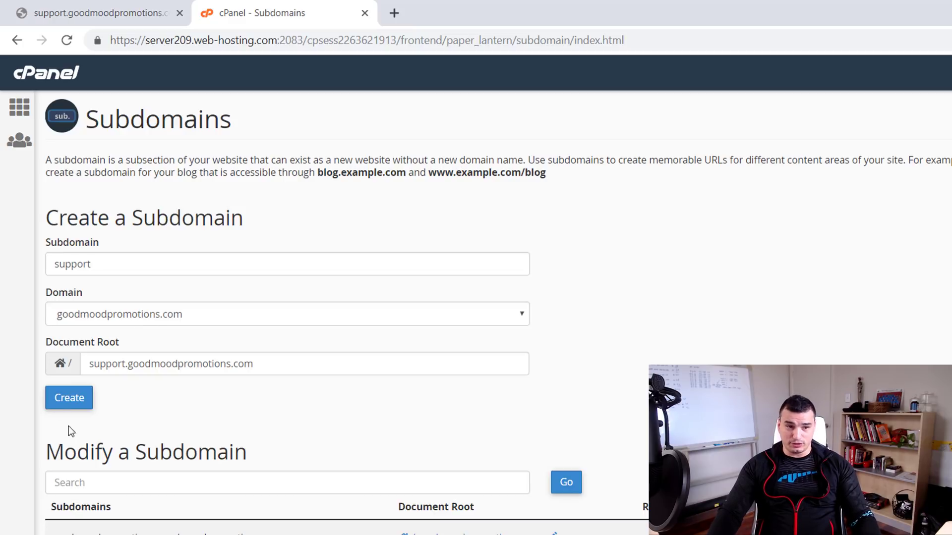
click(80, 399)
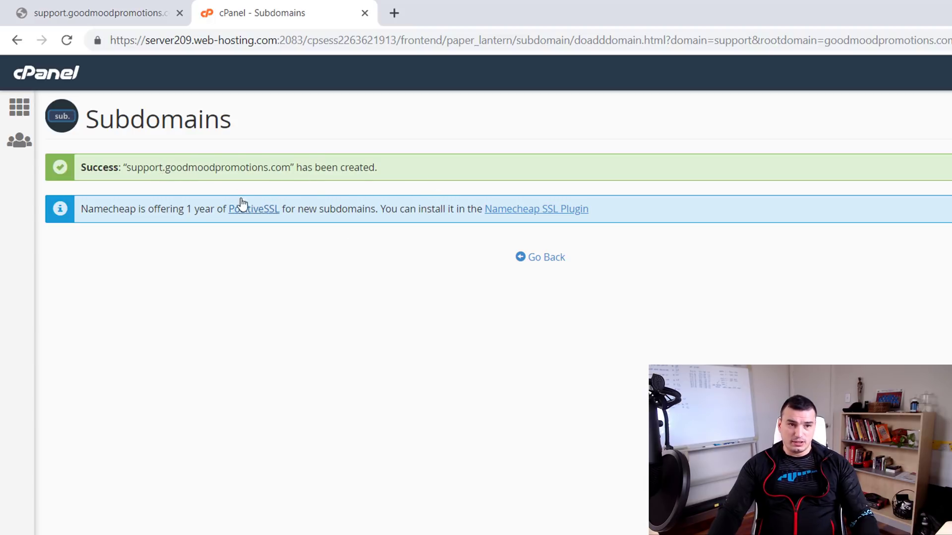
Leave the success page and open MySQL® Databases by searching 'mysql'.
click(546, 258)
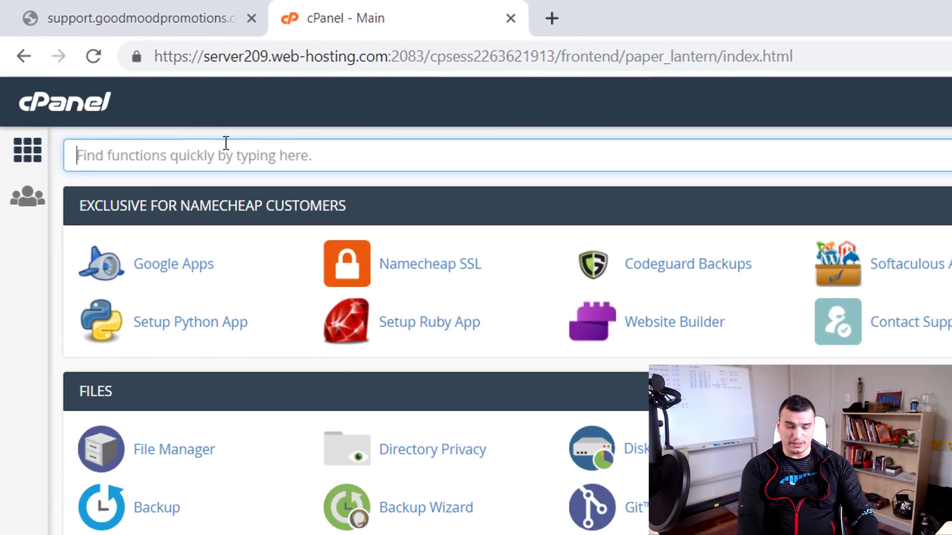
text(mysql)
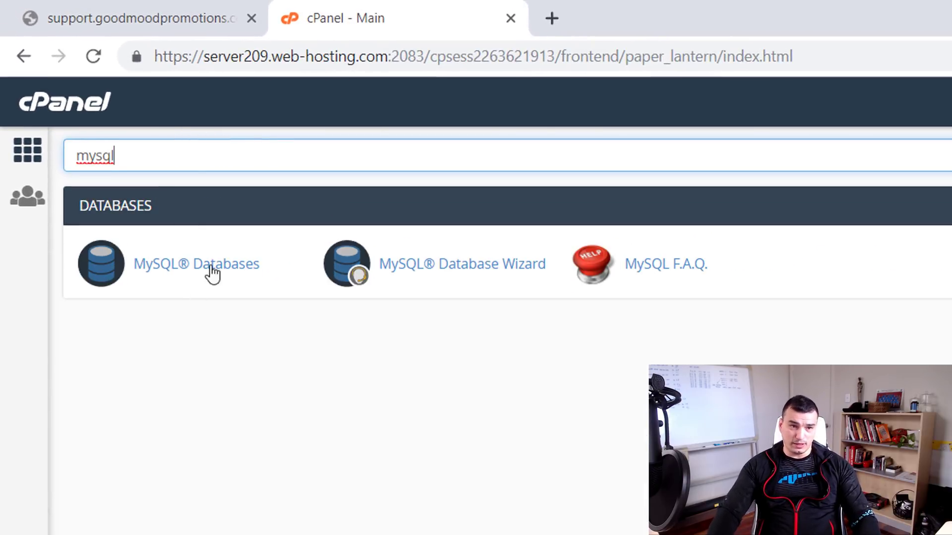
click(187, 274)
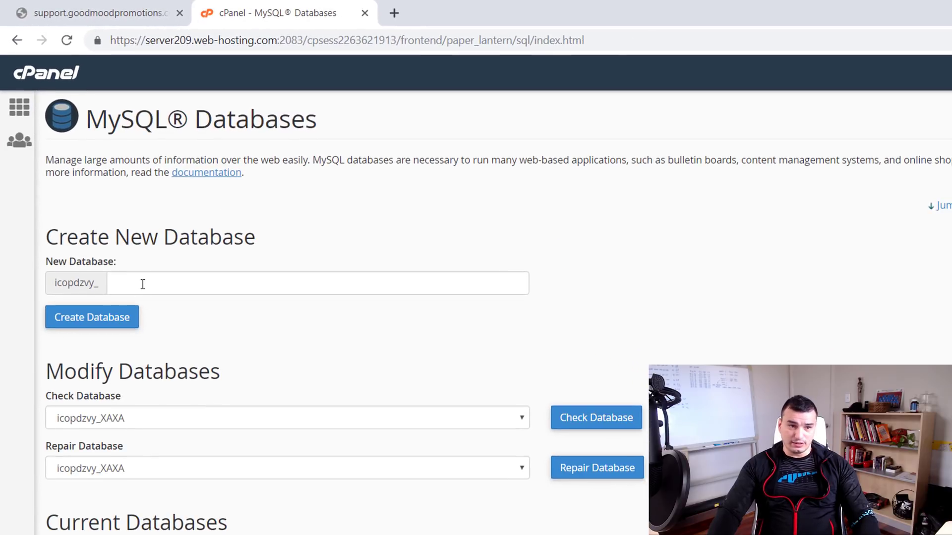
Create the new MySQL database named supportgmp.
click(144, 284)
text(supportgmp)
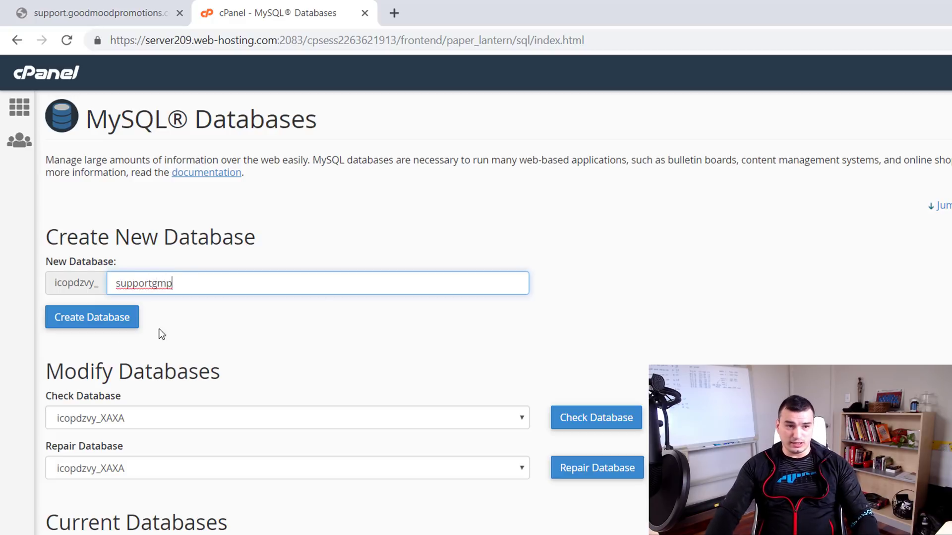
click(70, 319)
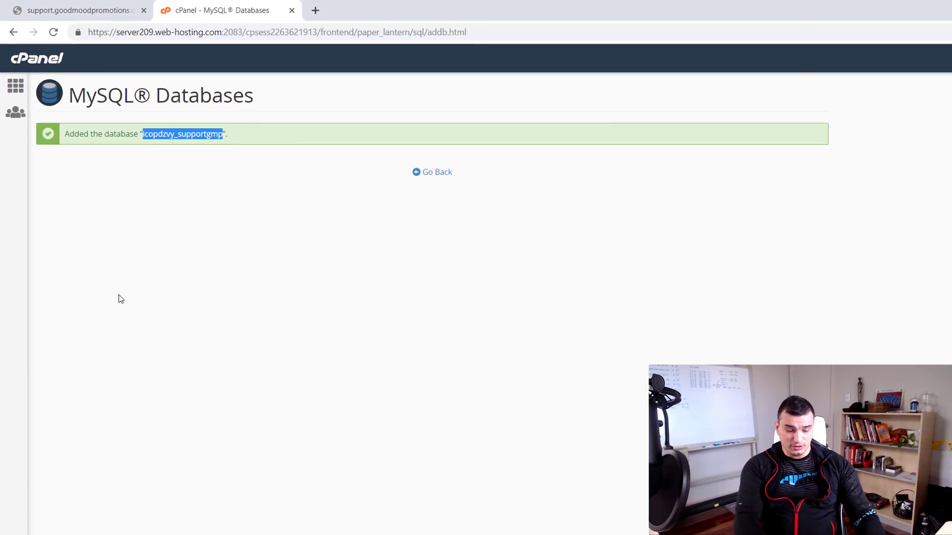
Open Notepad and paste the database name after 'db name:'.
key(super)
text(notepad)
key(Return)
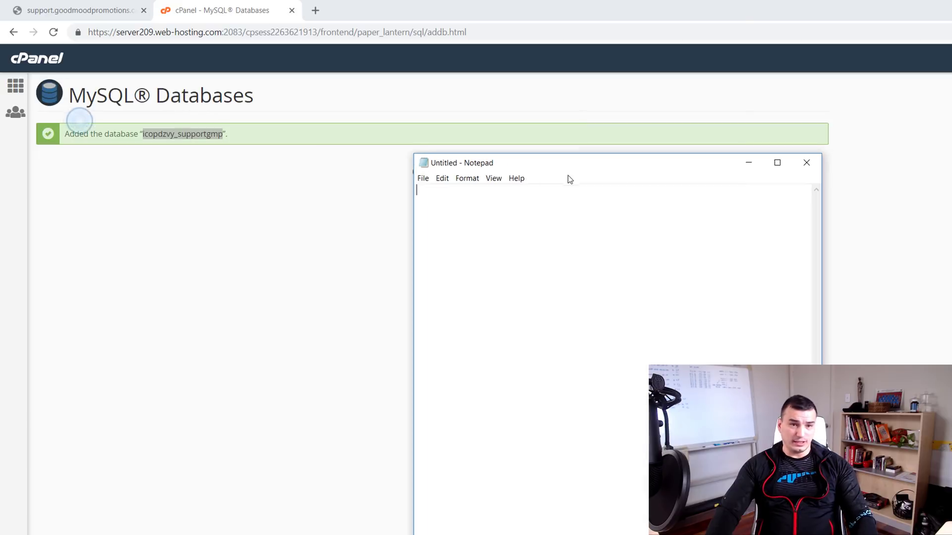
drag(568, 171, 584, 176)
text(db nam)
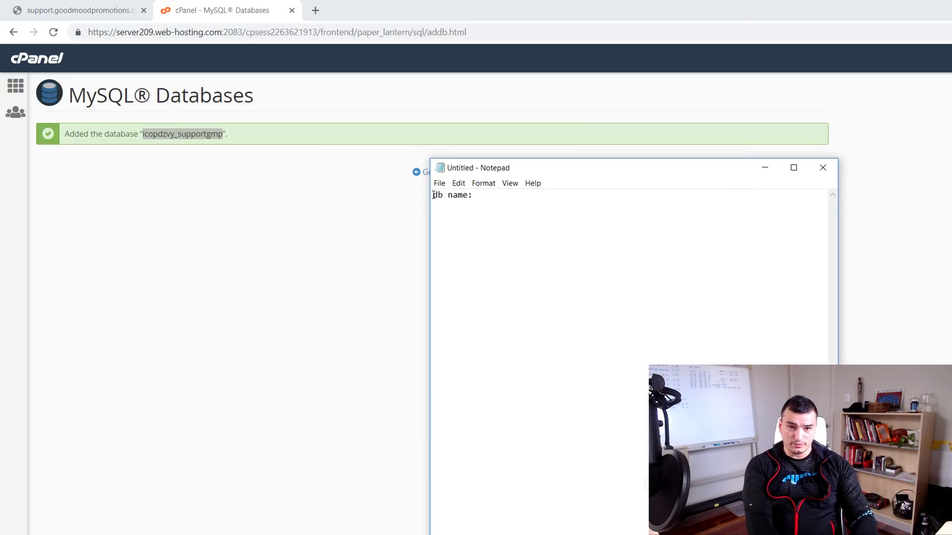
text(e:)
text(icopdzvy_supportgmp)
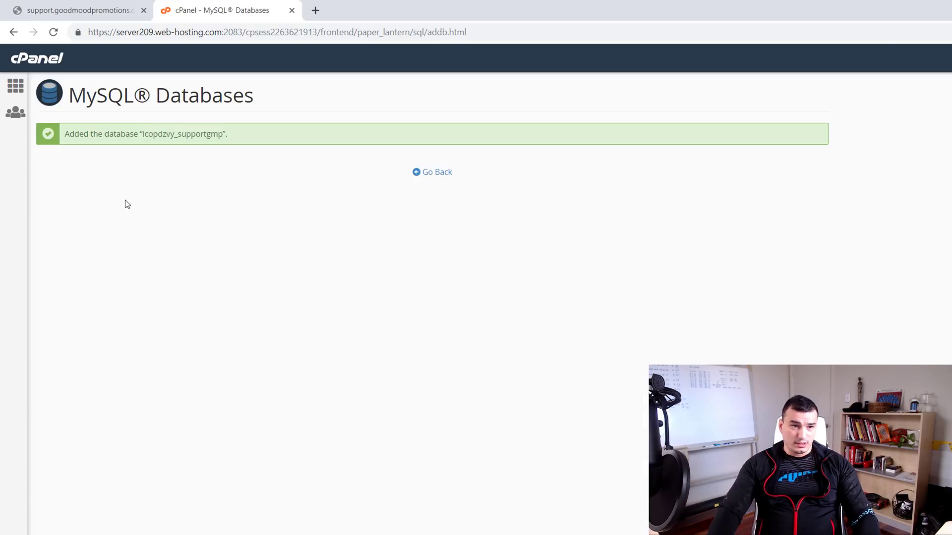
Enter username 'supp' and apply a generated very strong password to both password fields.
click(428, 171)
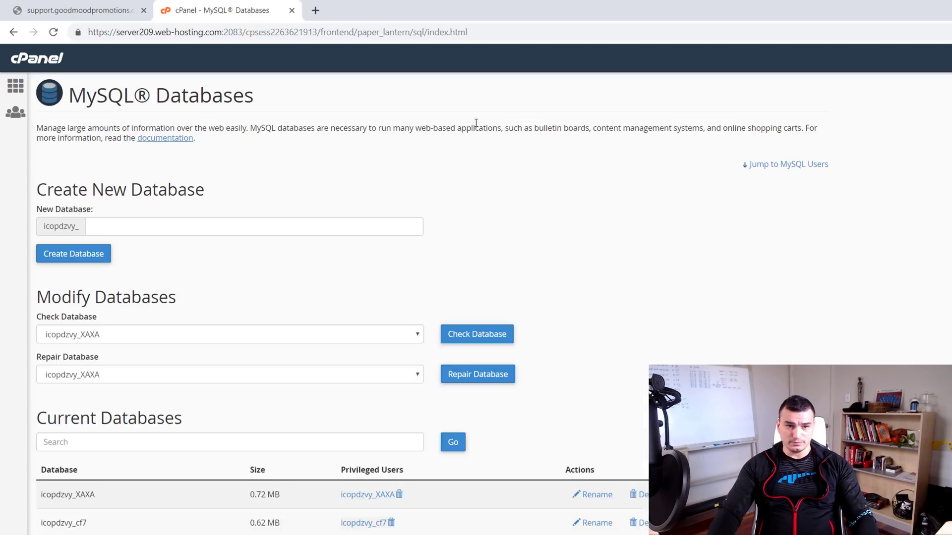
scroll(155, 314, down, 7)
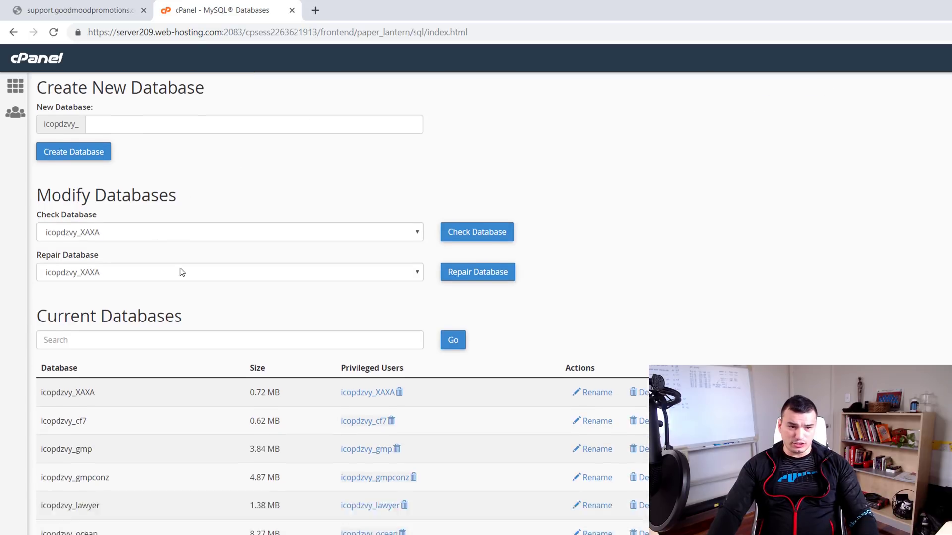
scroll(153, 437, down, 1)
click(148, 466)
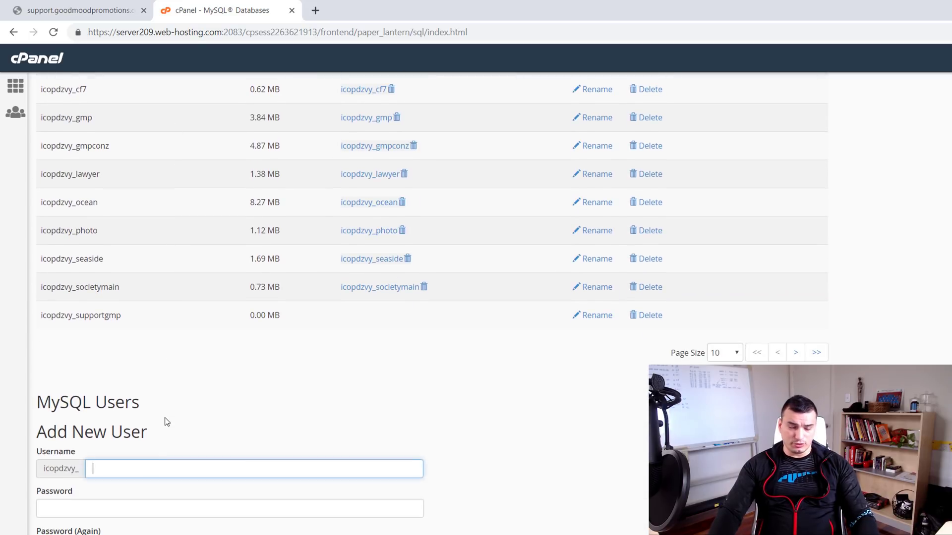
text(supp)
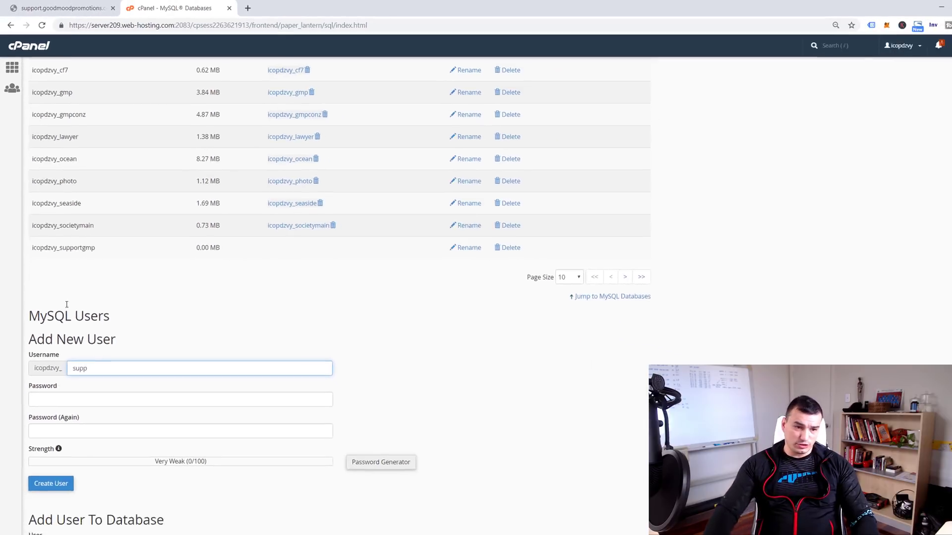
click(121, 386)
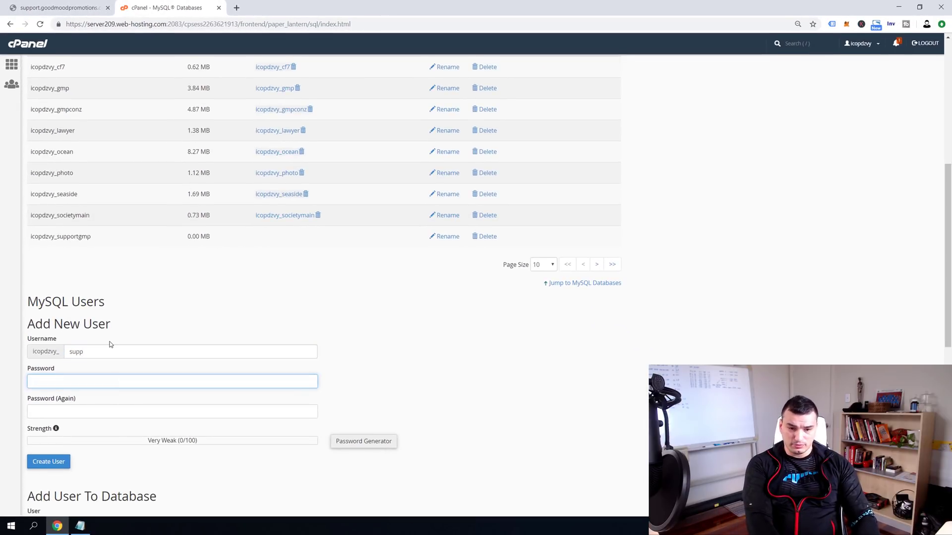
click(362, 440)
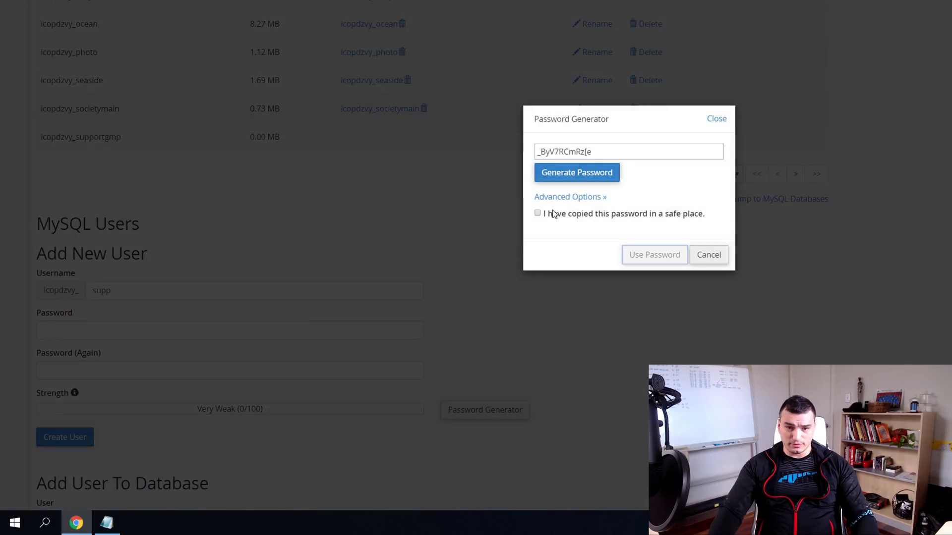
click(537, 213)
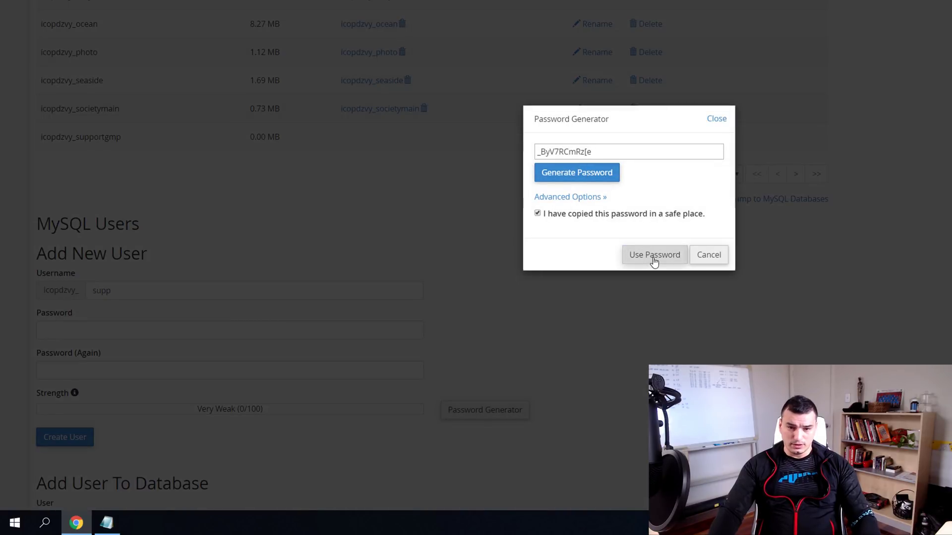
click(652, 257)
Paste the generated password into the notes file after 'db pass'.
scroll(290, 227, up, 3)
key(alt+Tab)
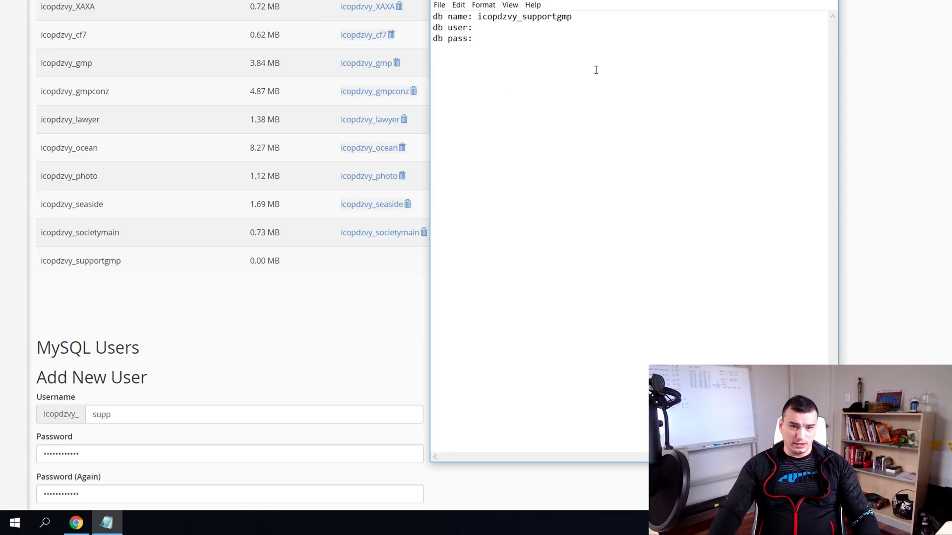
key(ctrl+v)
click(415, 114)
scroll(221, 340, down, 5)
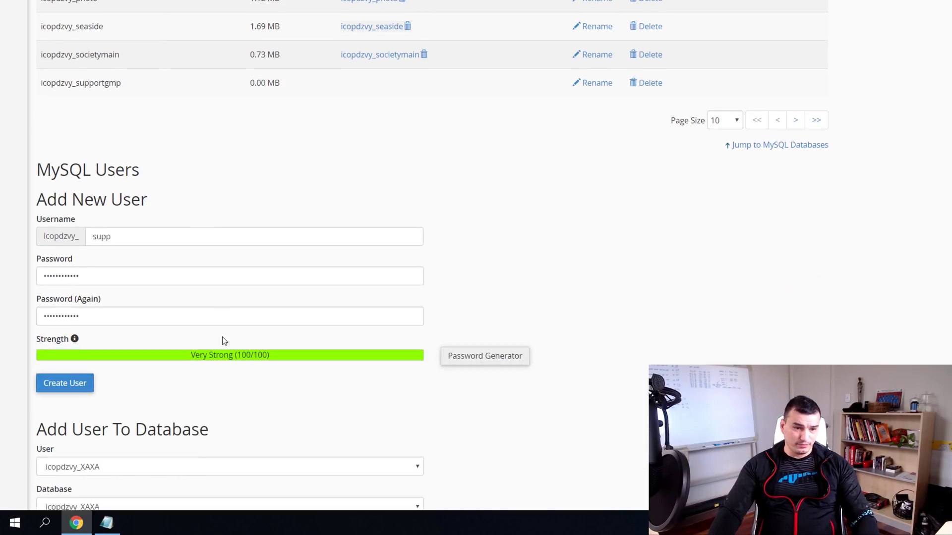
Create user icopdzvy_supp, add it to icopdzvy_supportgmp, and grant ALL PRIVILEGES.
click(62, 313)
scroll(129, 300, down, 3)
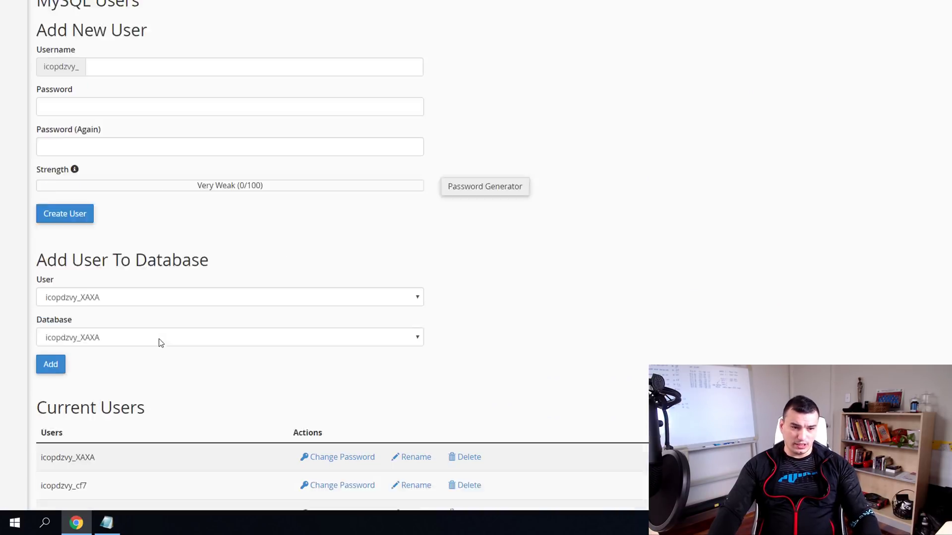
click(105, 251)
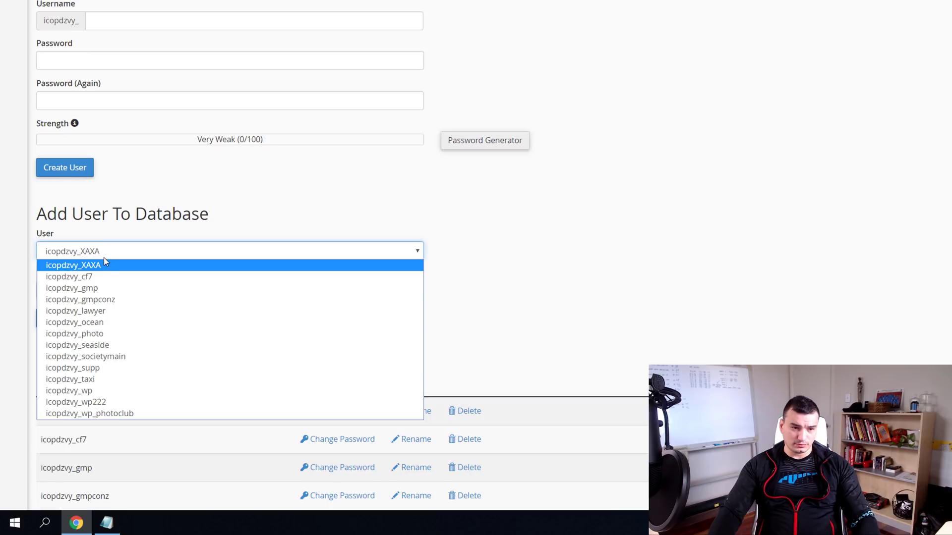
click(118, 368)
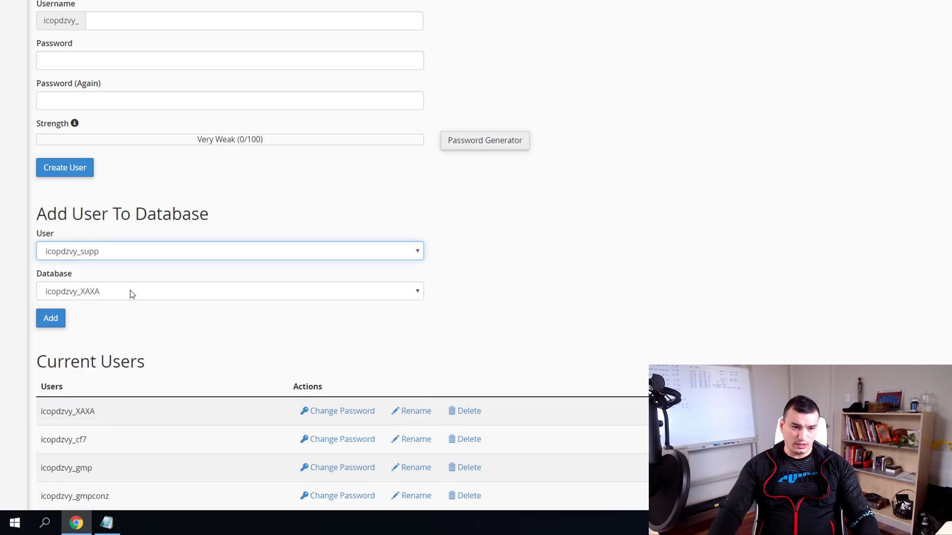
click(126, 292)
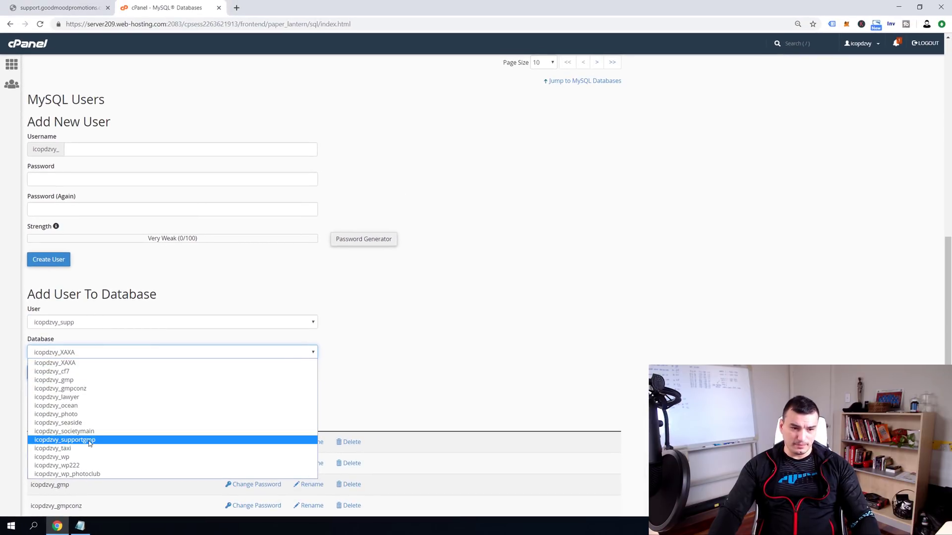
click(91, 440)
scroll(69, 372, down, 1)
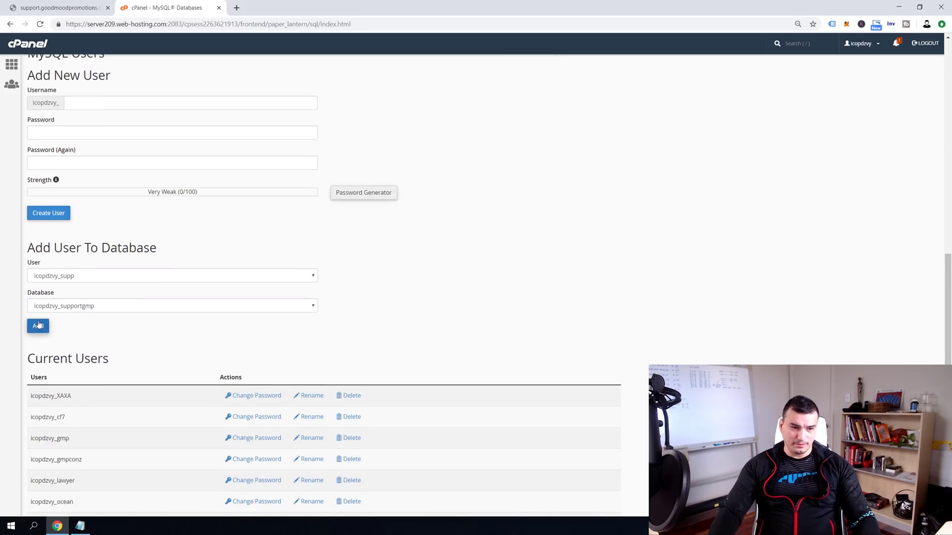
click(37, 325)
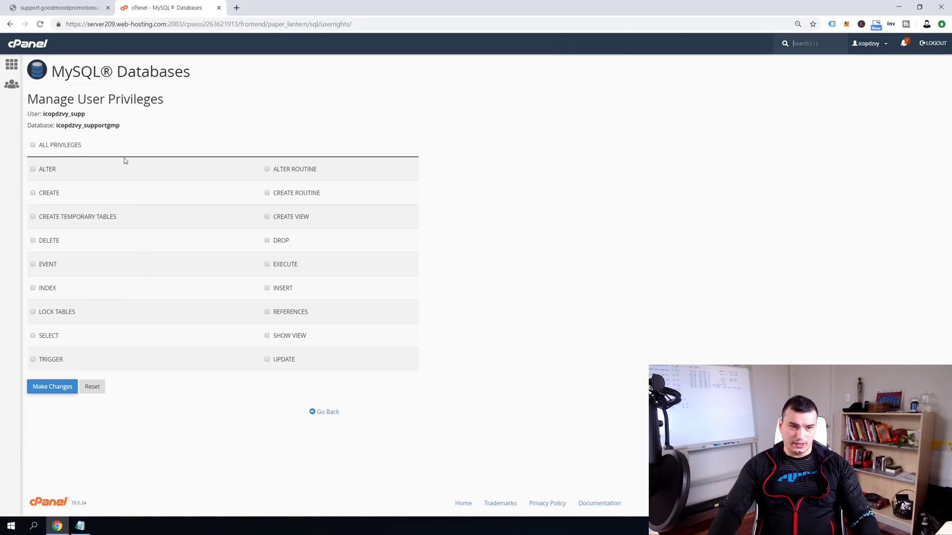
click(47, 148)
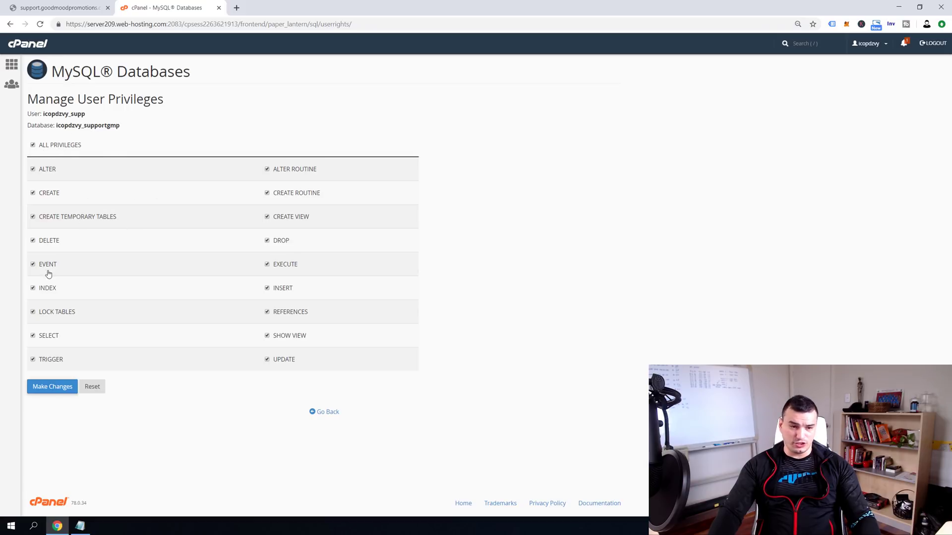
click(40, 388)
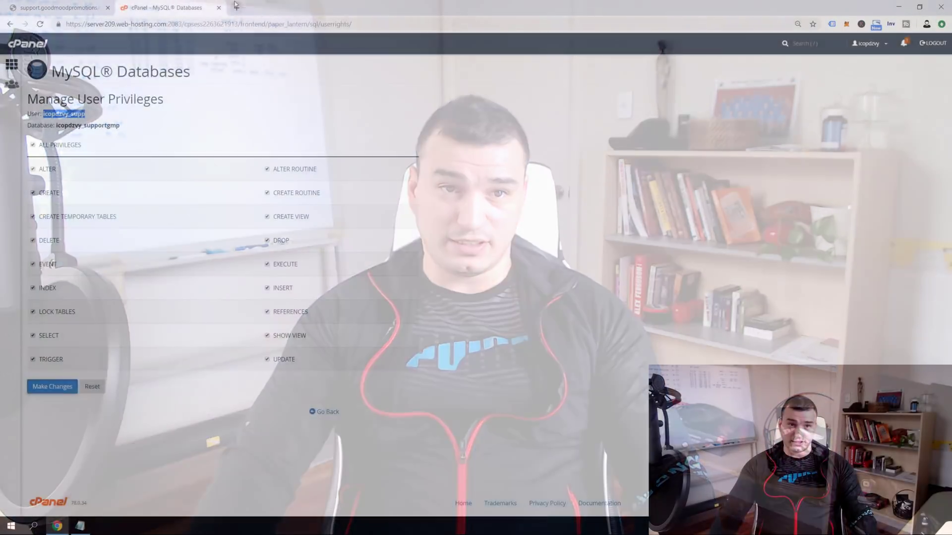
click(236, 6)
text(wor)
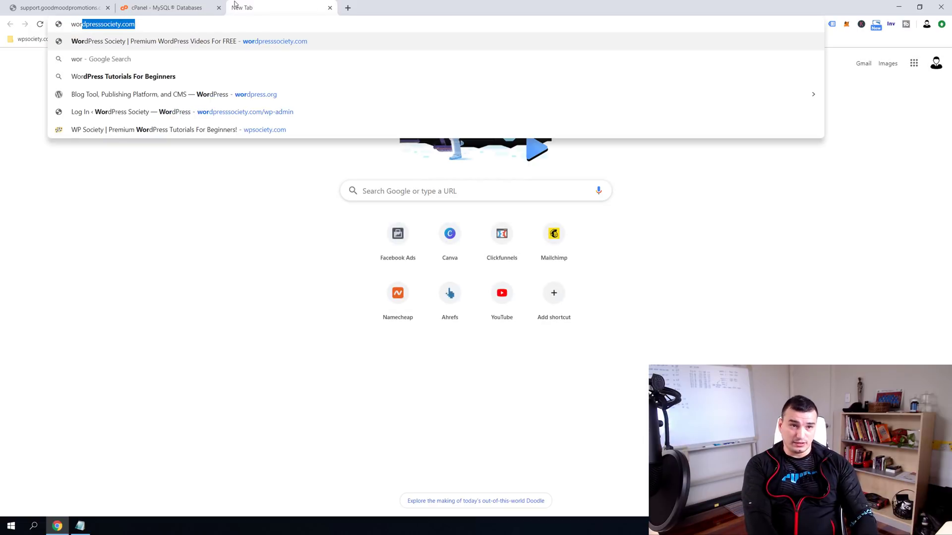
text(dpress.org)
key(Return)
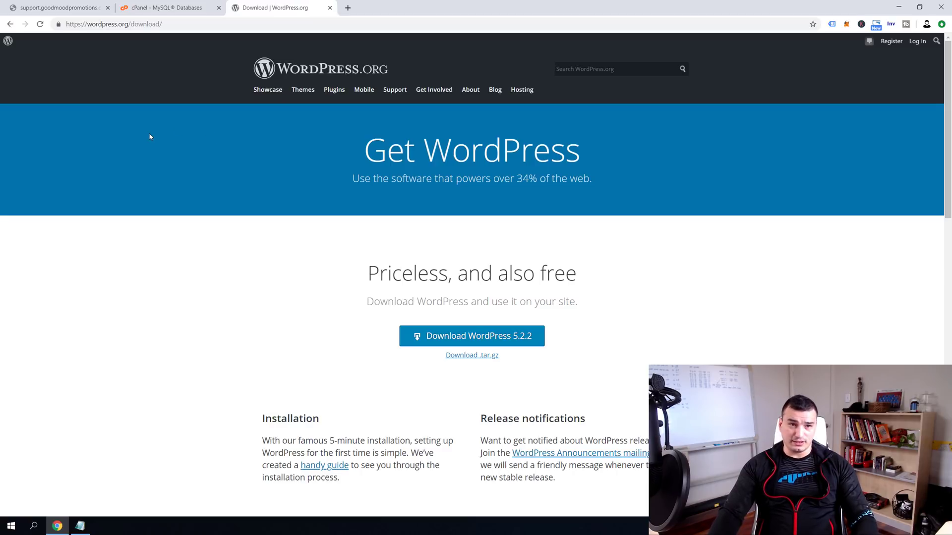
key(ctrl+w)
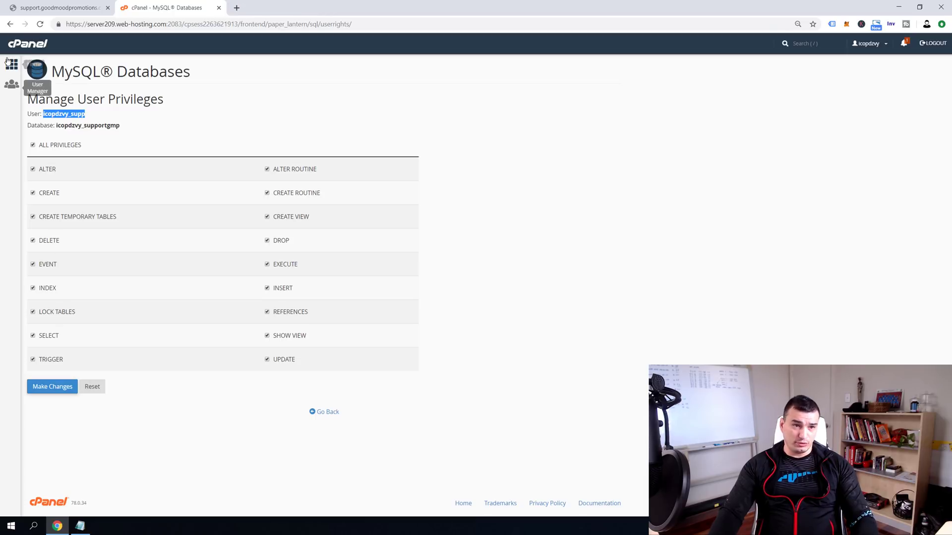
From the cPanel home page, search 'file' and open File Manager.
click(12, 64)
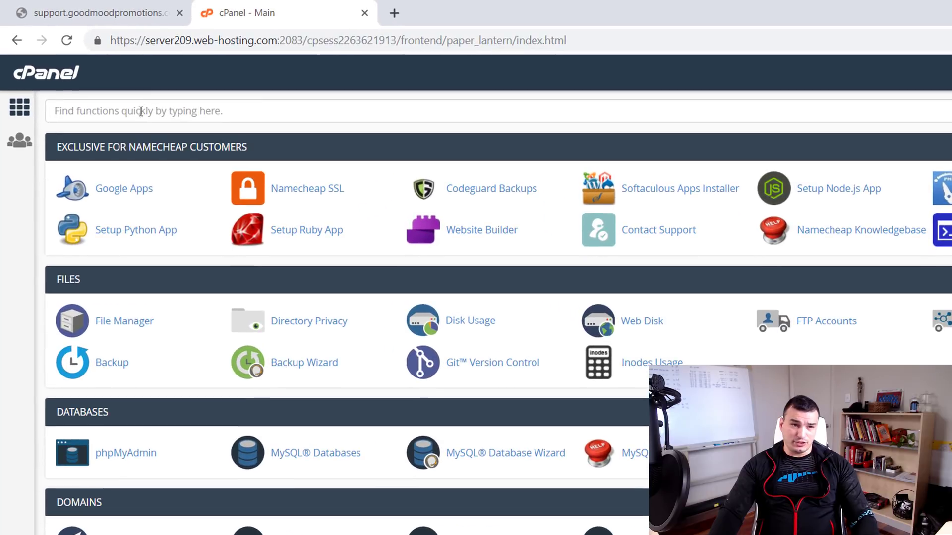
click(160, 60)
text(file)
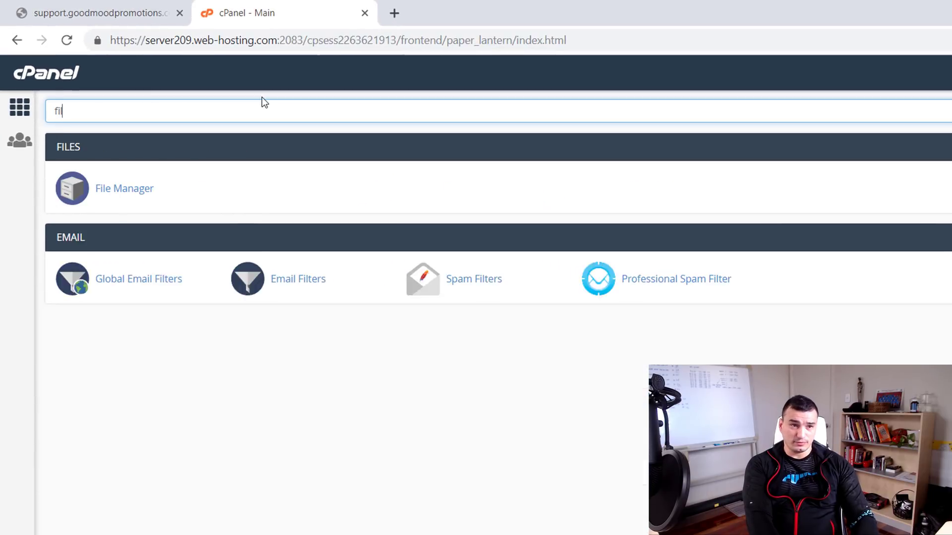
click(105, 189)
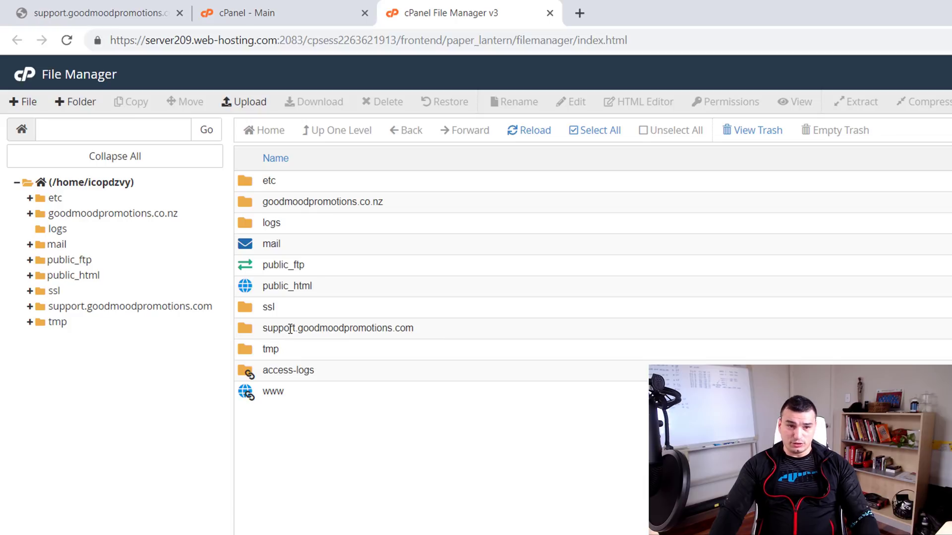
Upload wordpress-5.2.2.zip into the support.goodmoodpromotions.com folder and close the finished upload page.
double_click(248, 326)
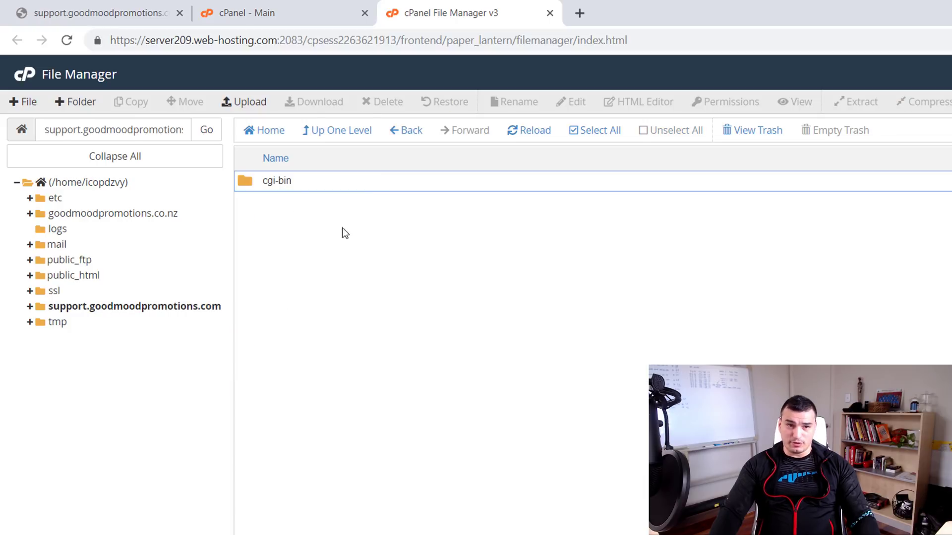
click(244, 102)
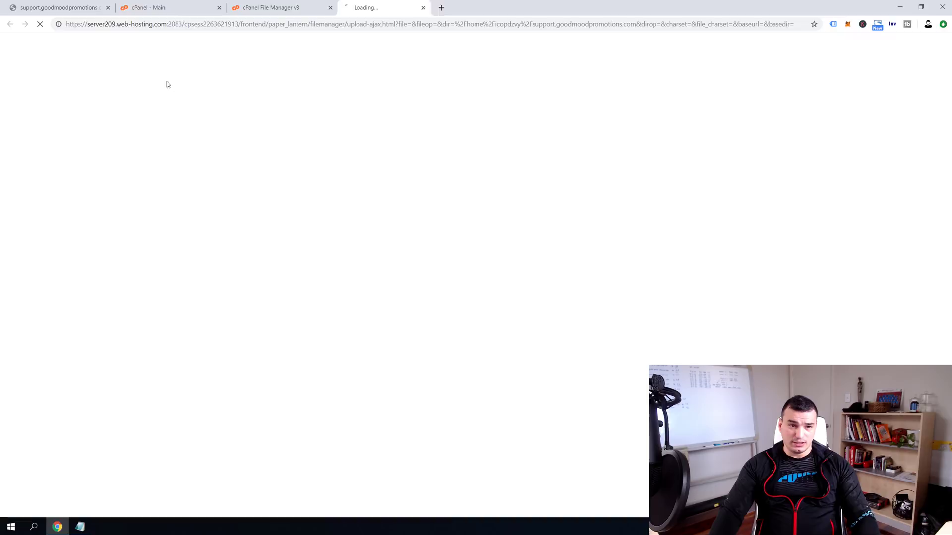
click(485, 176)
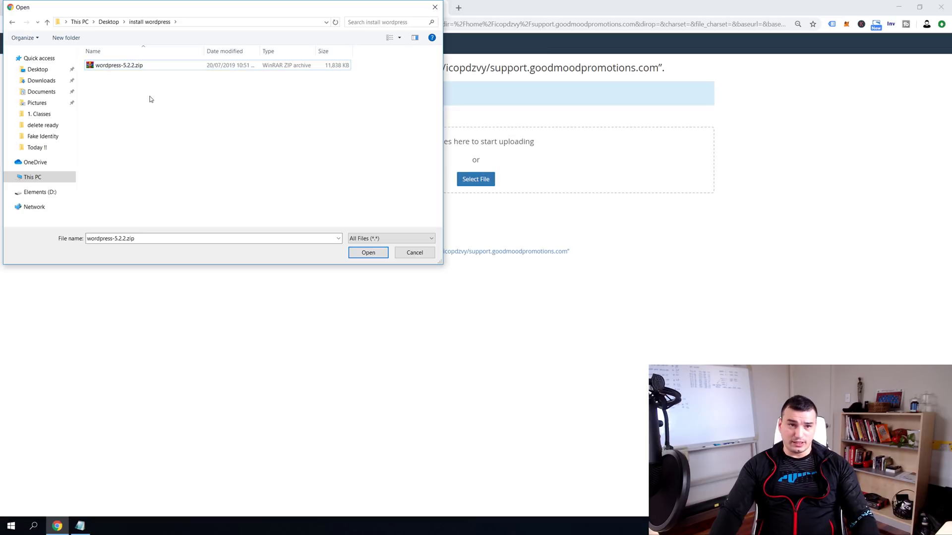
click(143, 66)
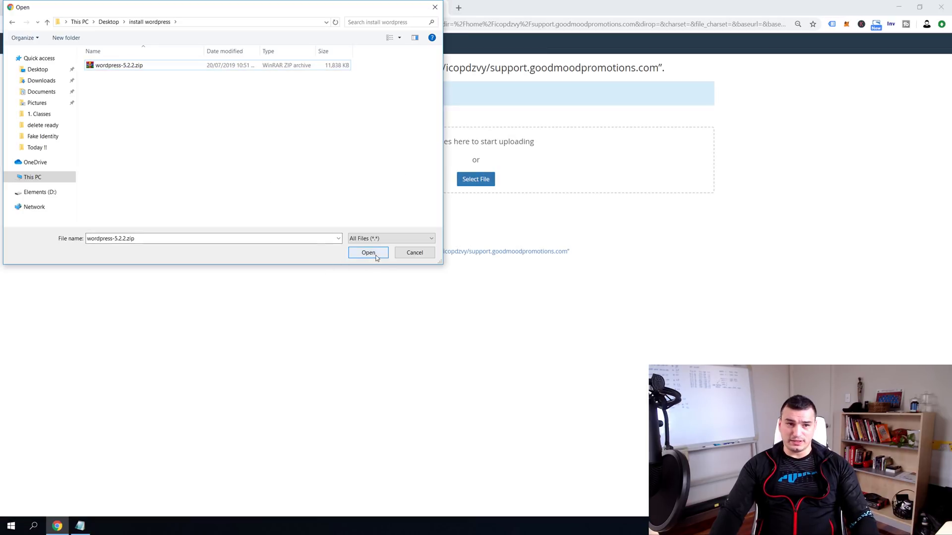
click(122, 68)
click(379, 253)
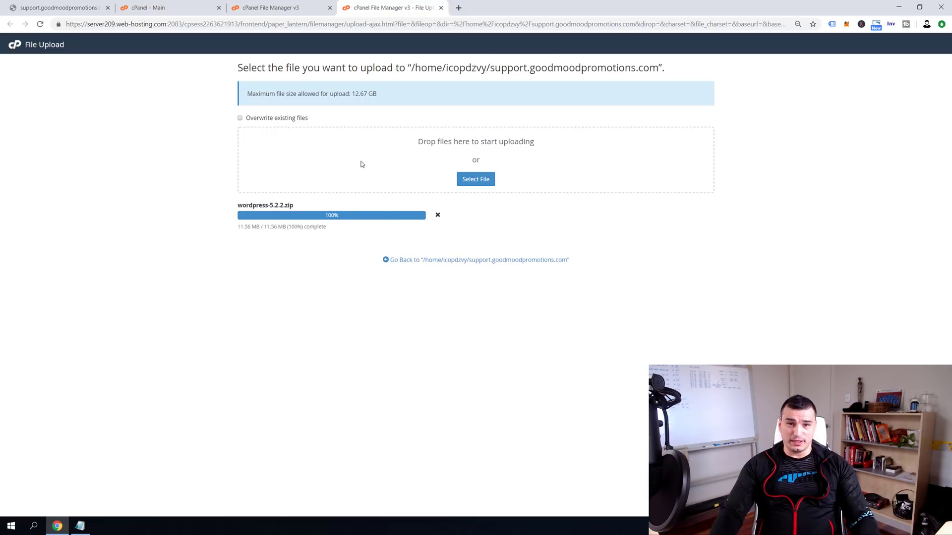
click(441, 8)
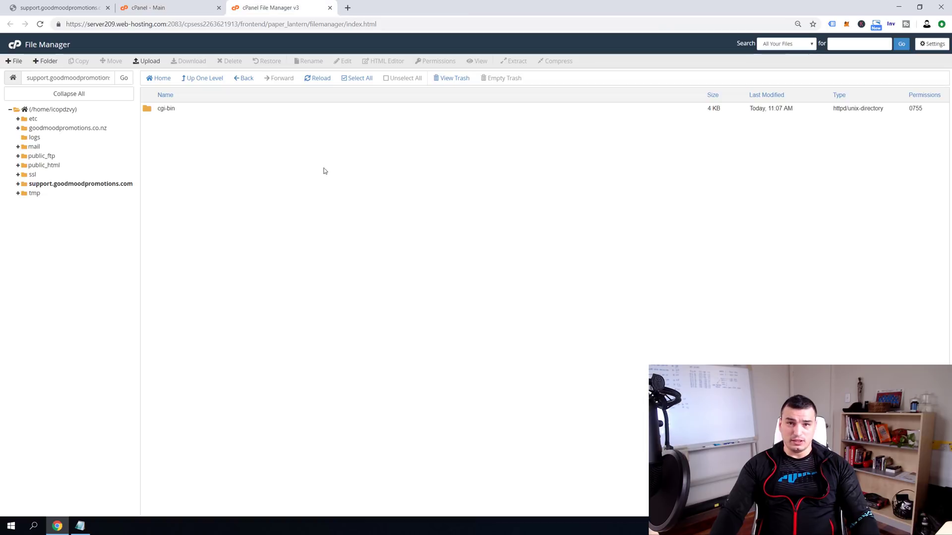
Extract wordpress-5.2.2.zip into the support.goodmoodpromotions.com folder.
click(318, 79)
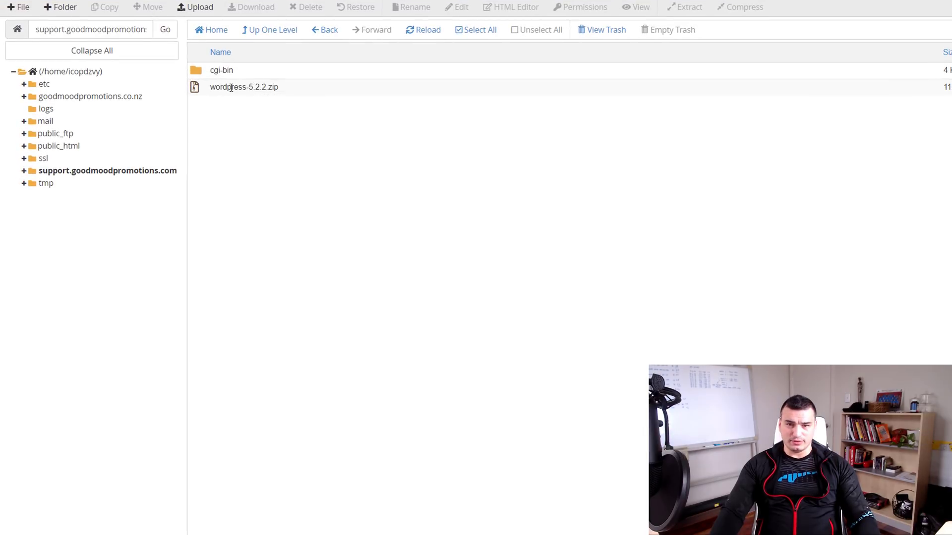
click(228, 88)
right_click(230, 91)
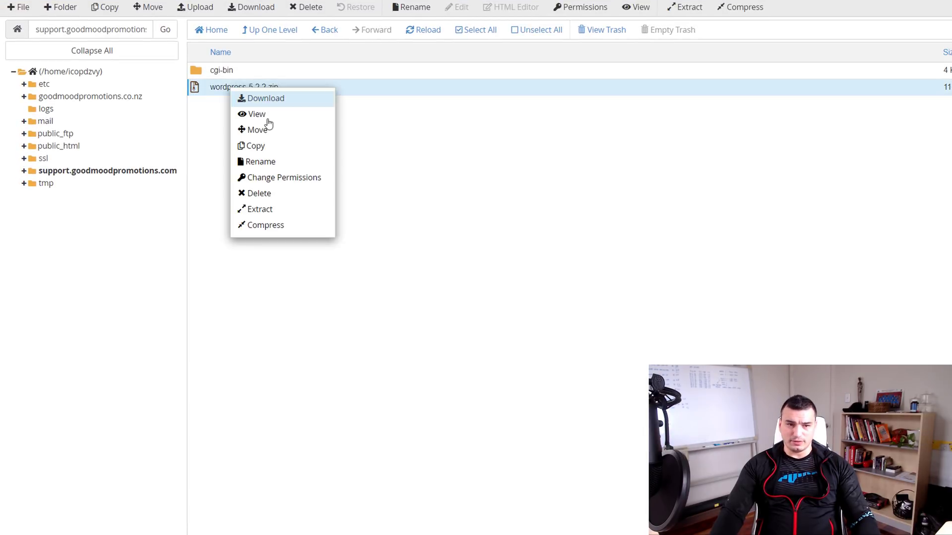
click(261, 210)
click(716, 347)
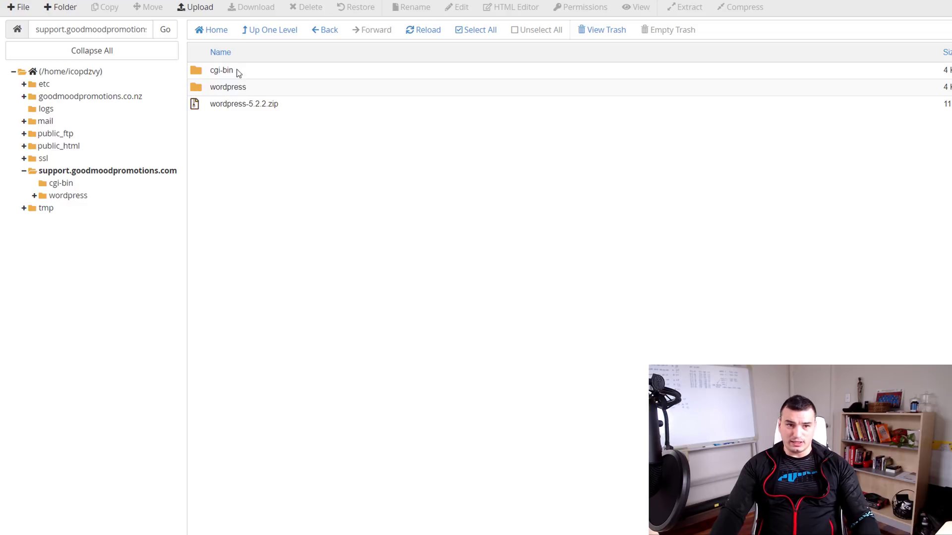
Check the support subdomain's site, then open the extracted wordpress folder.
click(128, 5)
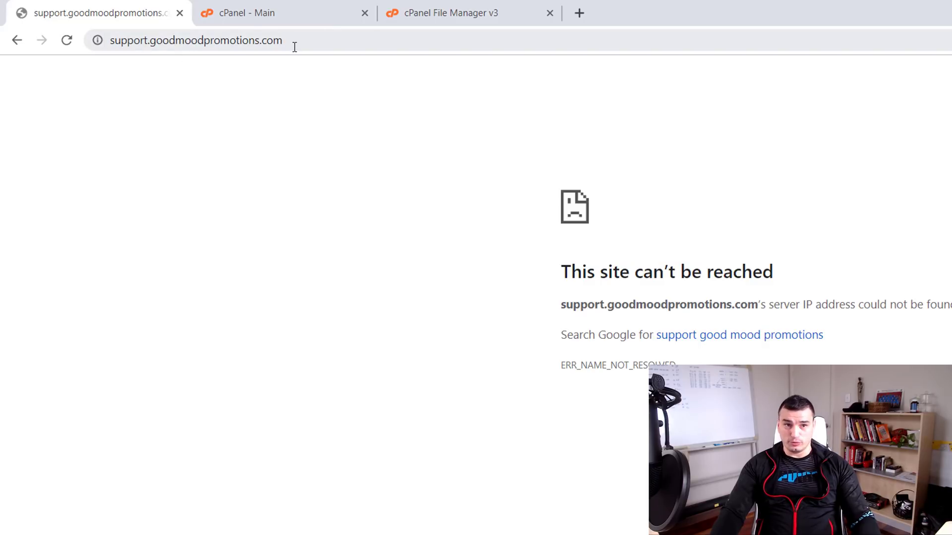
click(406, 9)
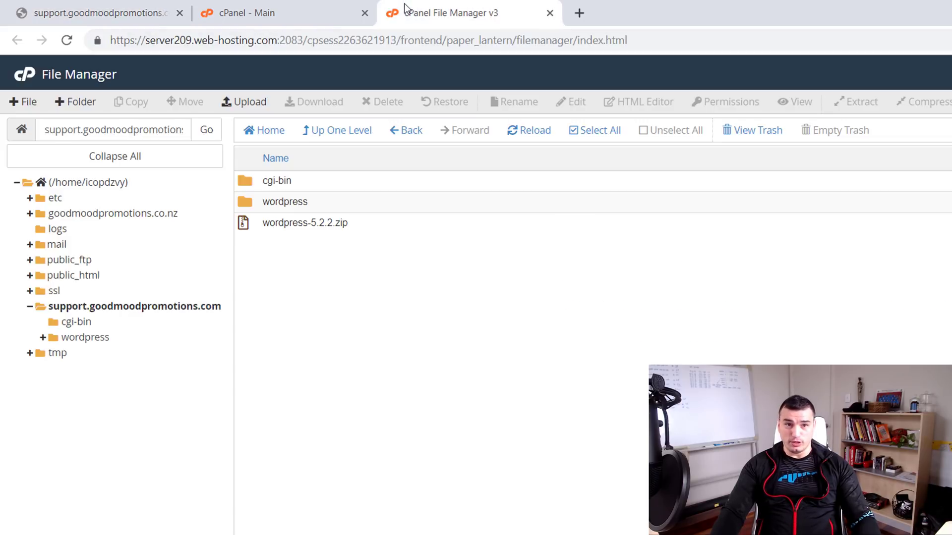
double_click(251, 203)
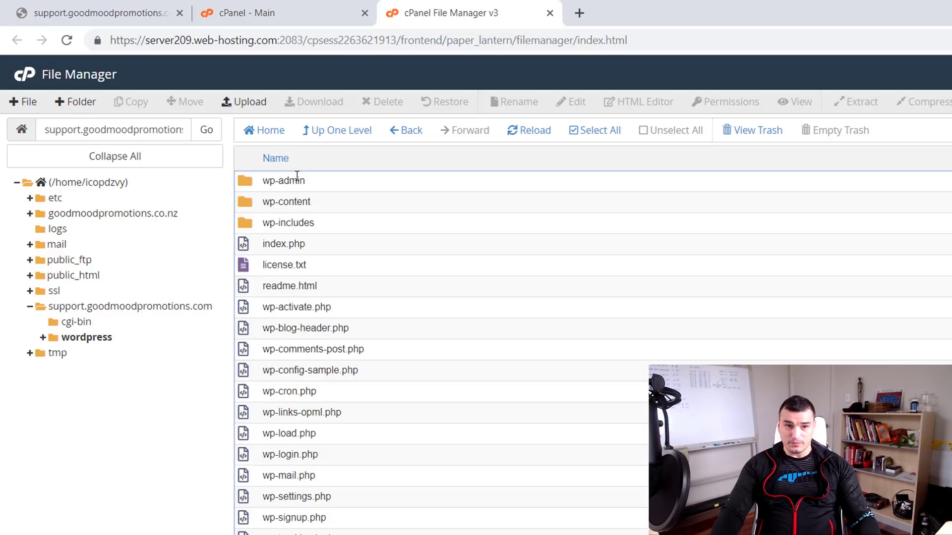
Move all files from the wordpress folder up into the support.goodmoodpromotions.com folder.
click(510, 115)
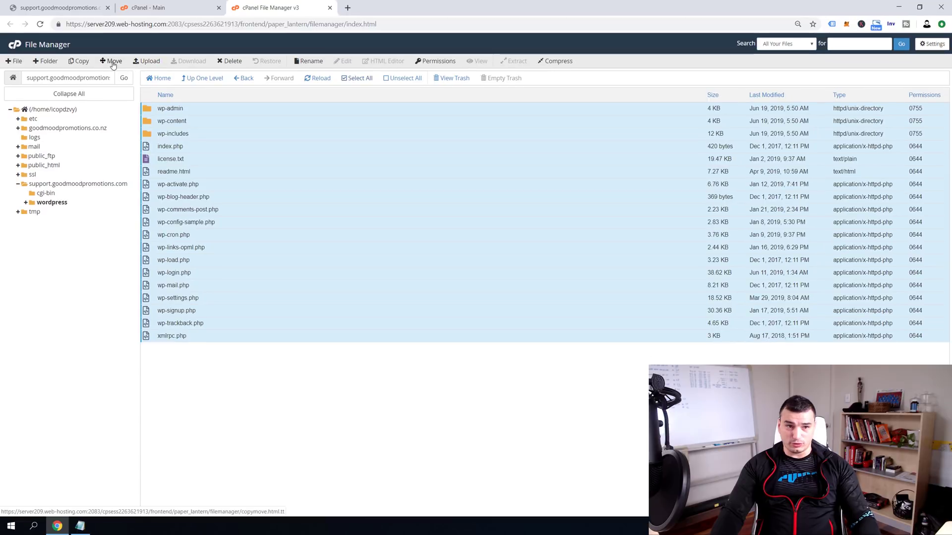
click(157, 86)
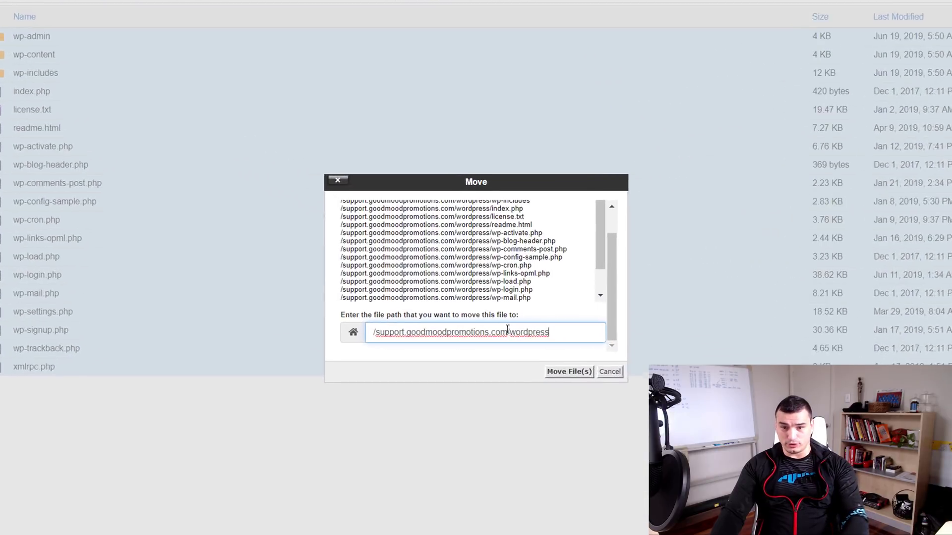
double_click(545, 332)
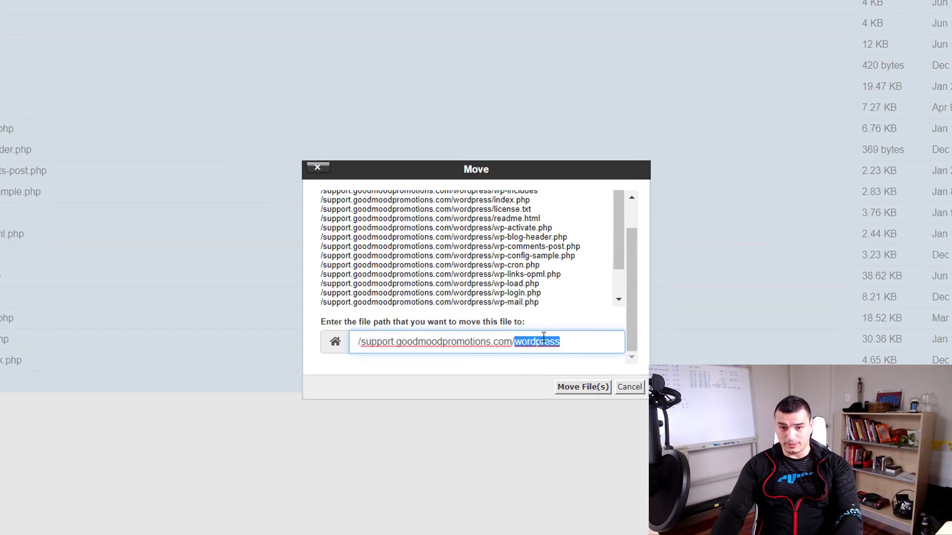
key(BackSpace)
click(585, 389)
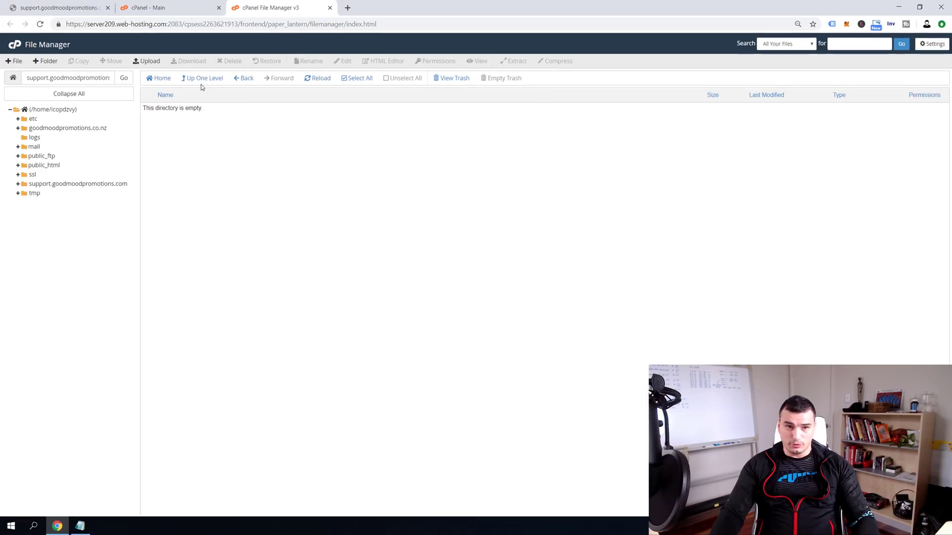
Delete the leftover wordpress folder and wordpress-5.2.2.zip from the subdomain folder.
click(201, 79)
drag(152, 114, 152, 129)
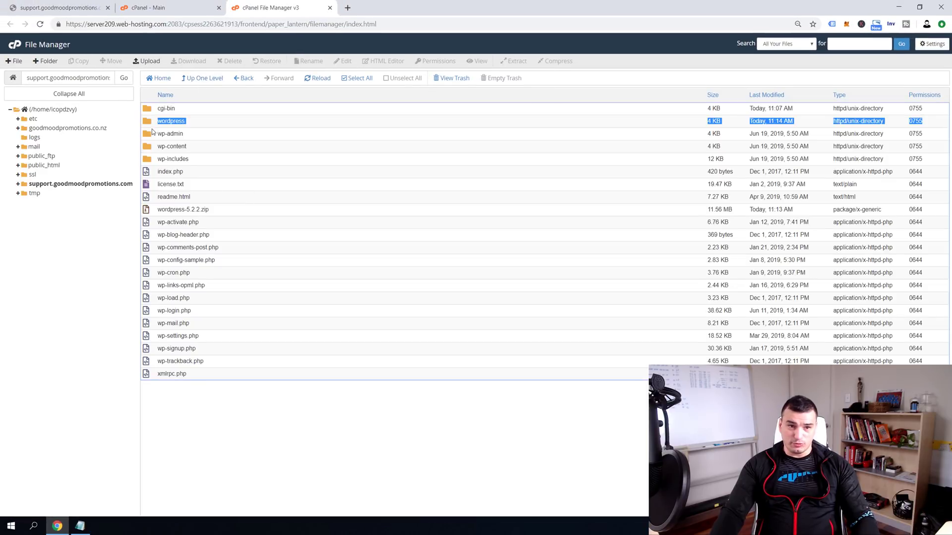
click(161, 208)
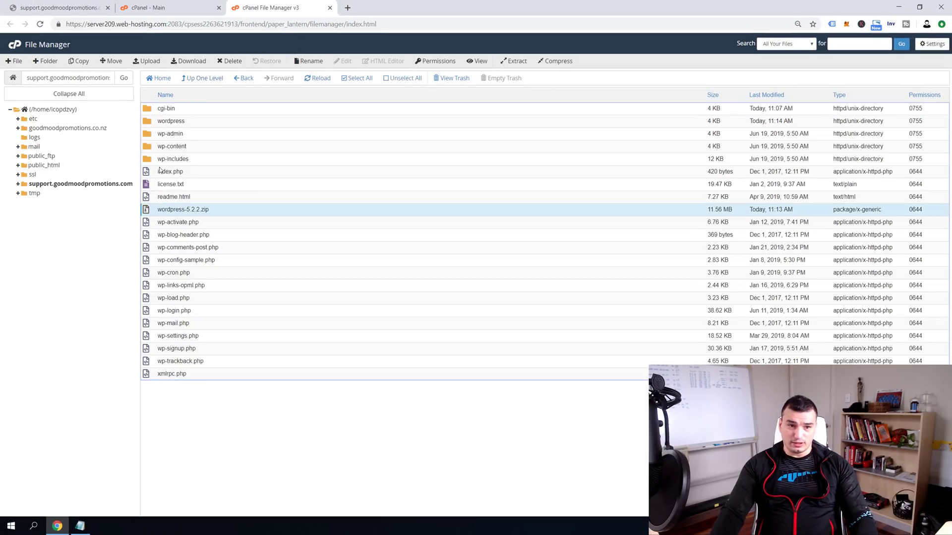
ctrl+click(152, 121)
key(Delete)
click(438, 281)
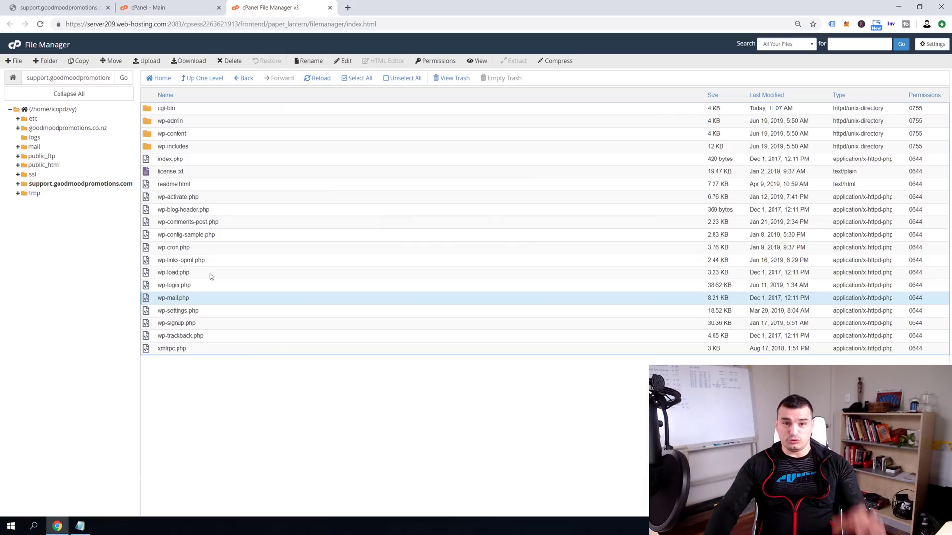
Rename wp-config-sample.php to wp-config.php by dropping '-sample', then choose Edit on it.
click(198, 260)
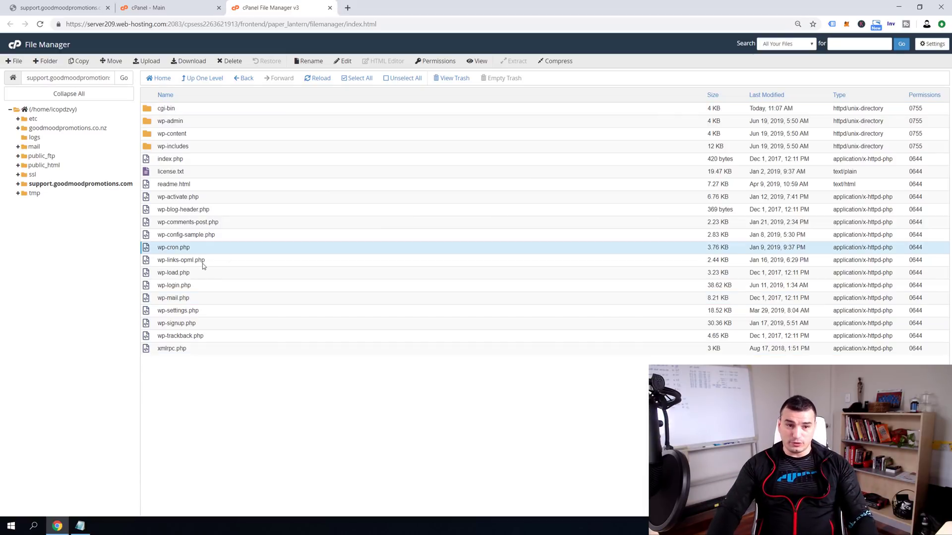
click(173, 235)
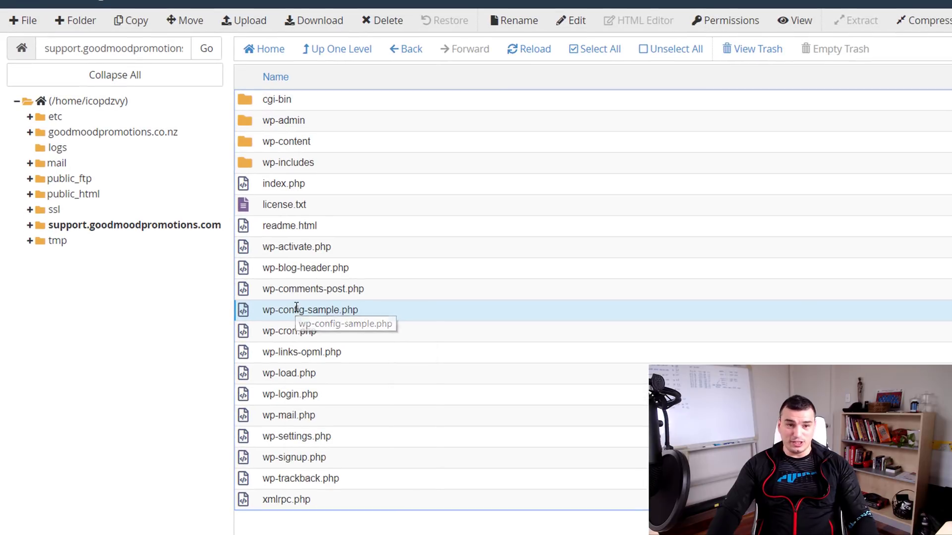
right_click(291, 312)
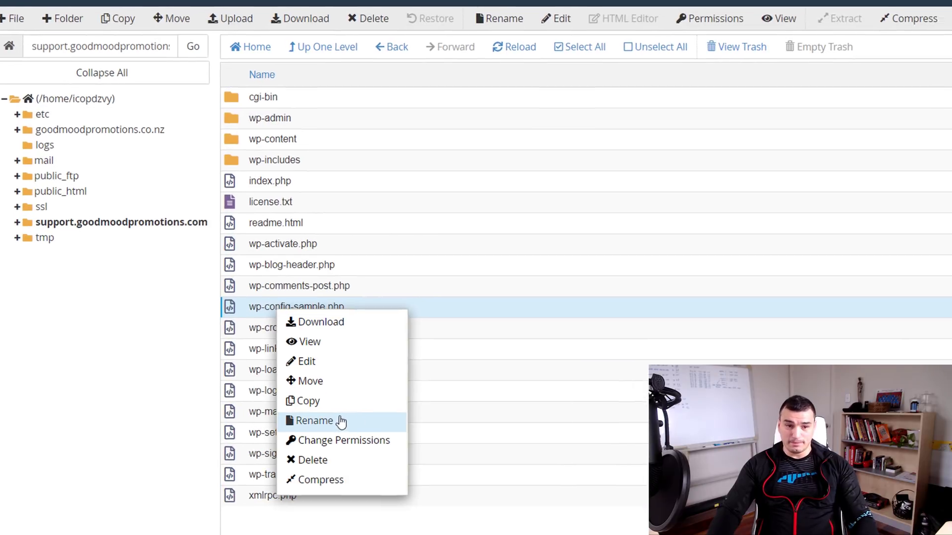
click(357, 425)
double_click(266, 291)
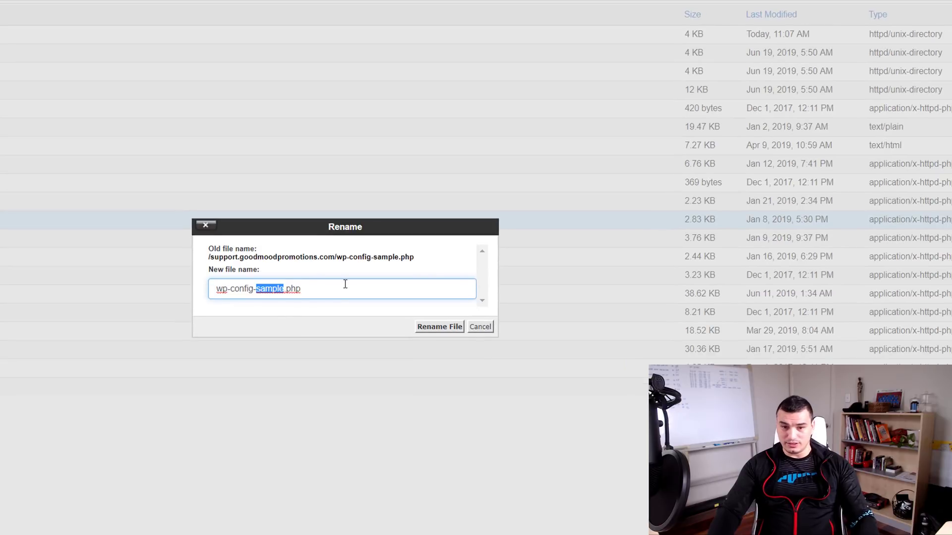
key(BackSpace)
key(BackSpace)
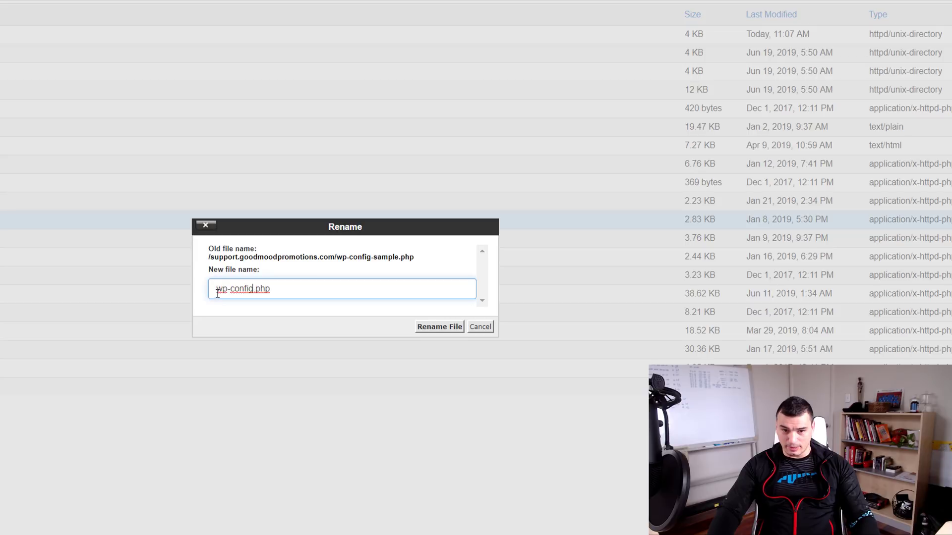
drag(222, 296, 242, 289)
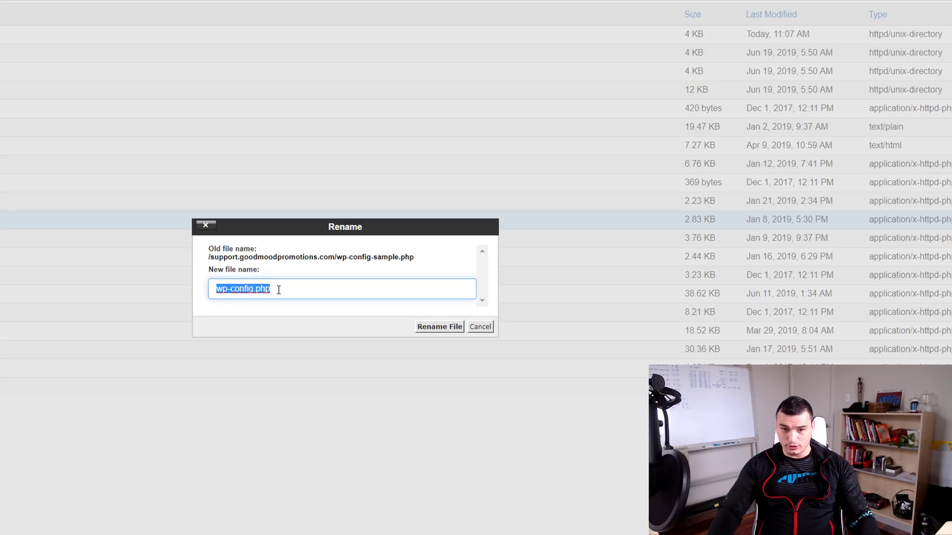
click(437, 327)
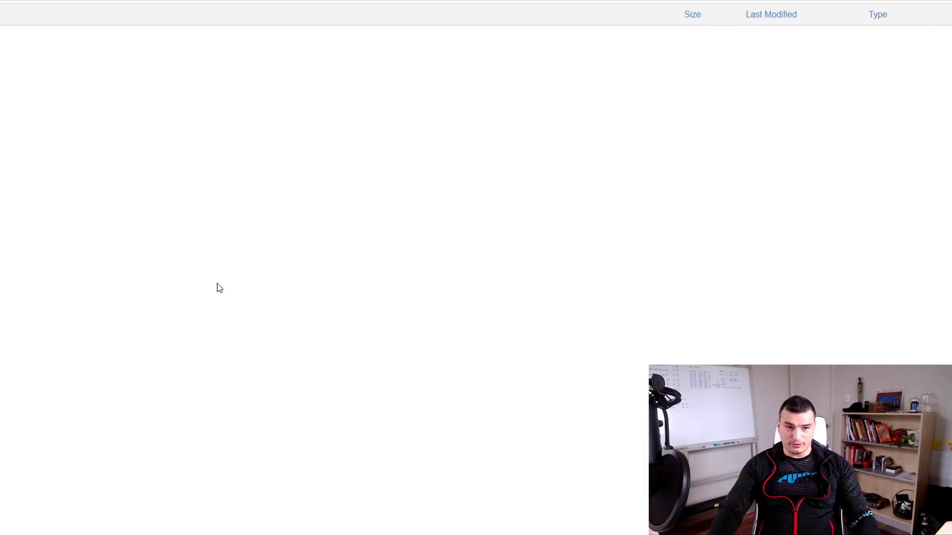
right_click(217, 236)
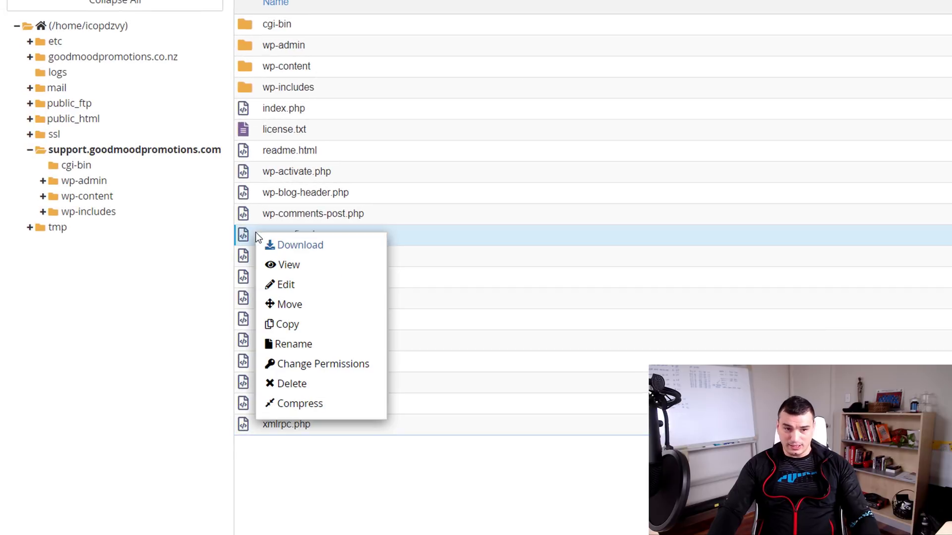
click(248, 281)
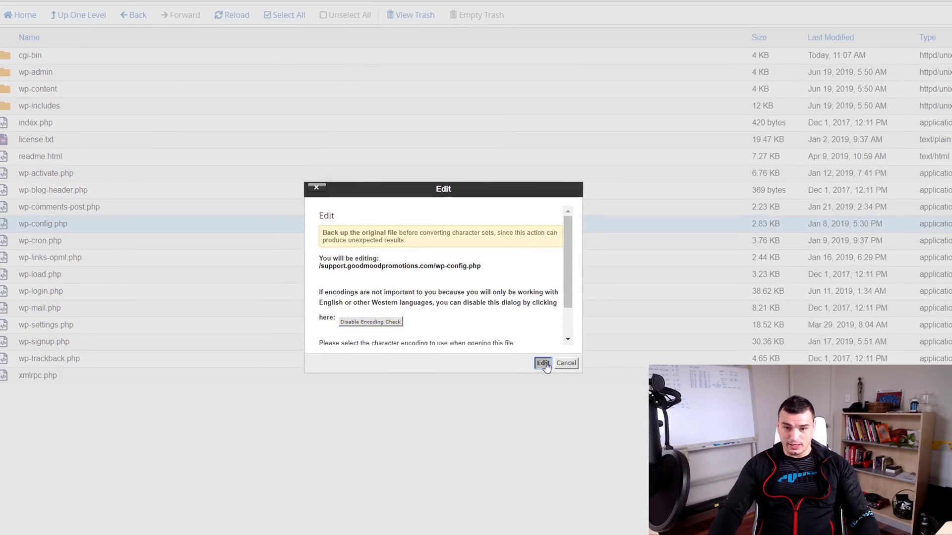
Replace the database_name_here placeholder with the database name copied from Notepad.
click(542, 363)
key(alt+Tab)
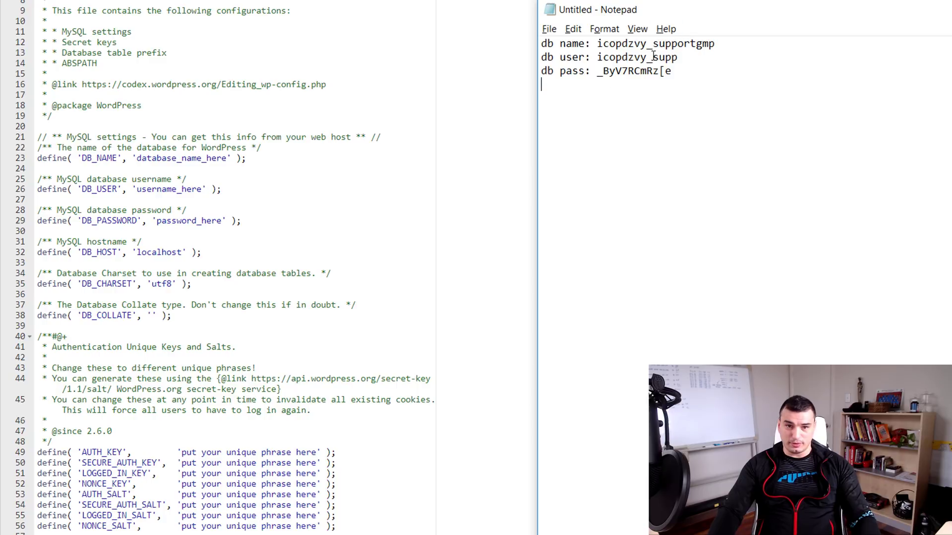
double_click(597, 43)
key(ctrl+c)
click(145, 147)
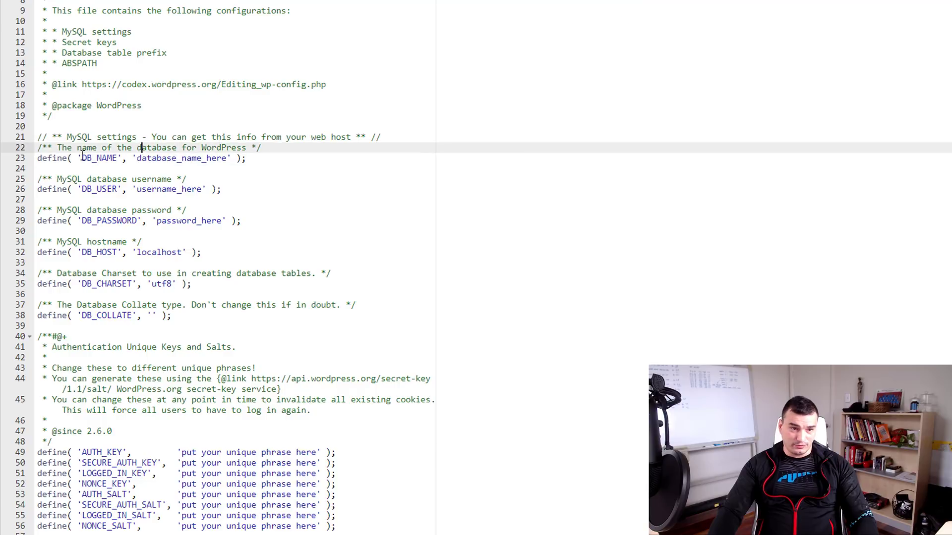
click(139, 158)
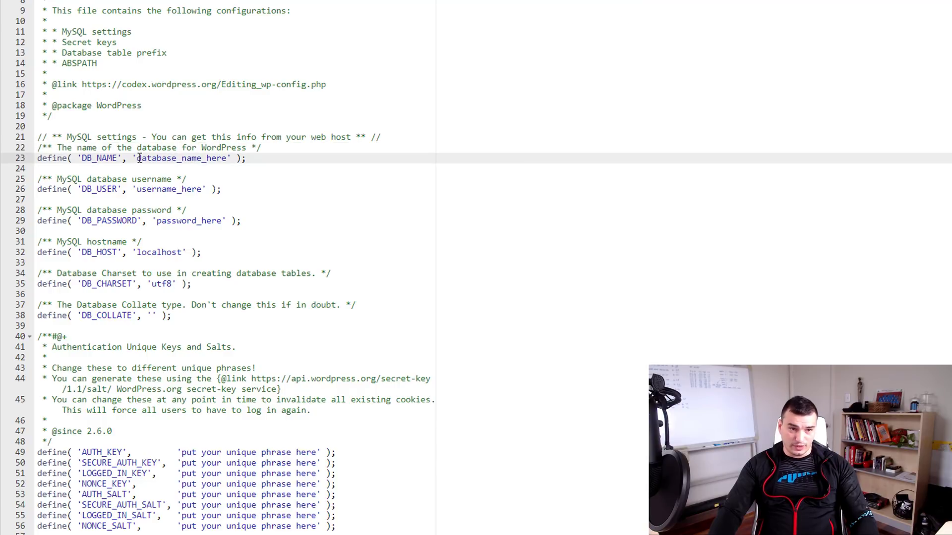
drag(139, 158, 232, 161)
key(ctrl+v)
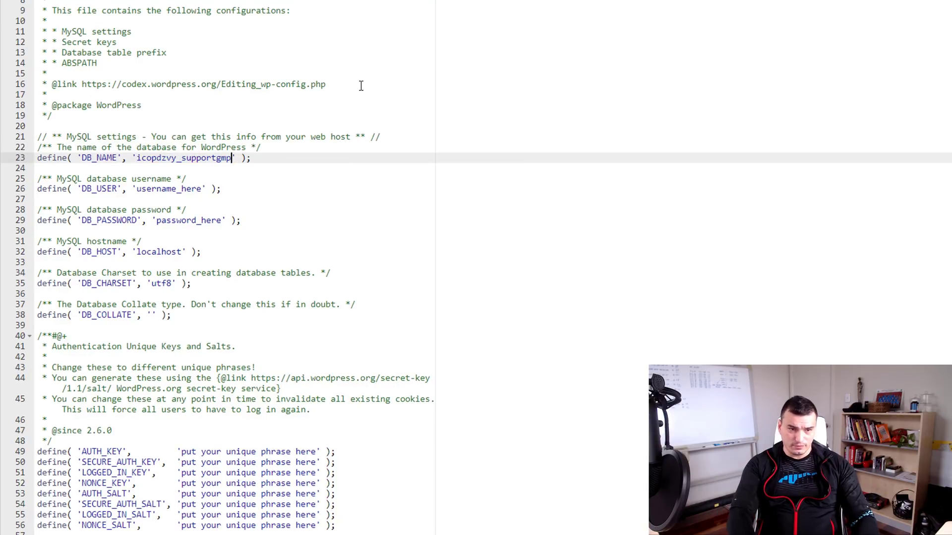
Replace username_here with the database username copied from Notepad.
key(alt+Tab)
drag(680, 58, 601, 56)
key(alt+Tab)
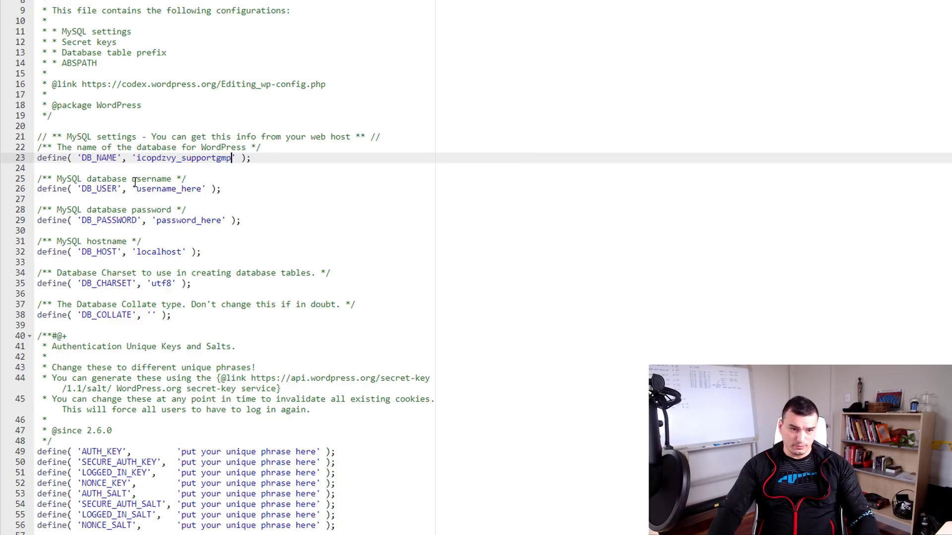
drag(137, 189, 208, 190)
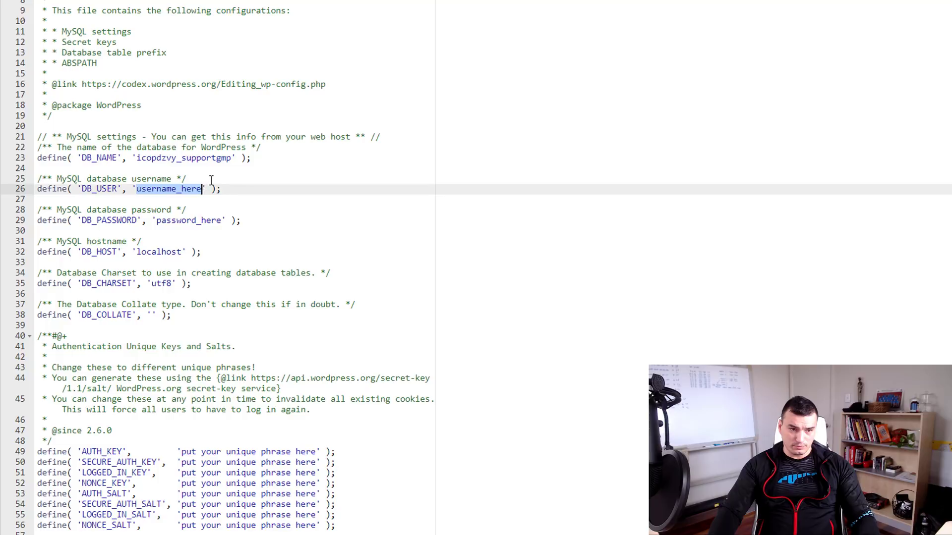
text(icopdzvy_supp)
Replace password_here with the database password copied from Notepad.
key(alt+Tab)
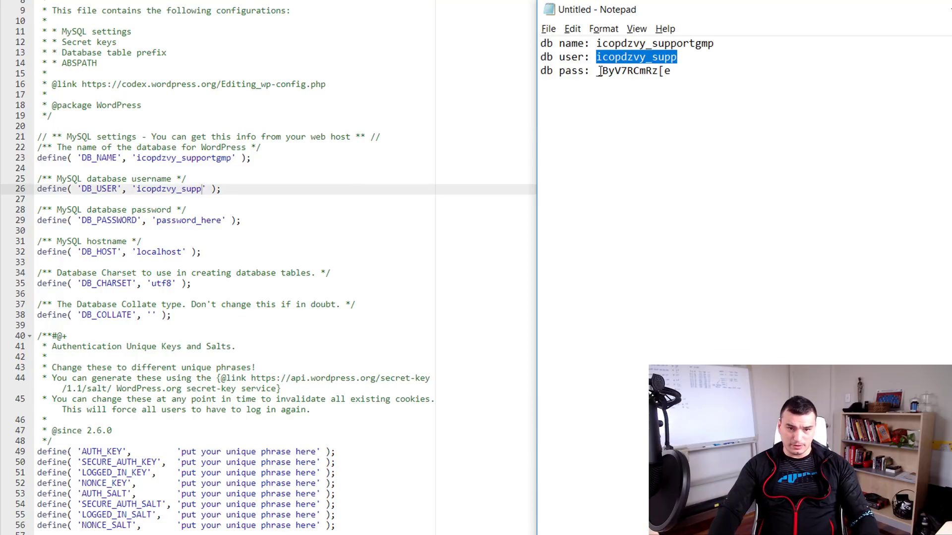
drag(599, 71, 657, 74)
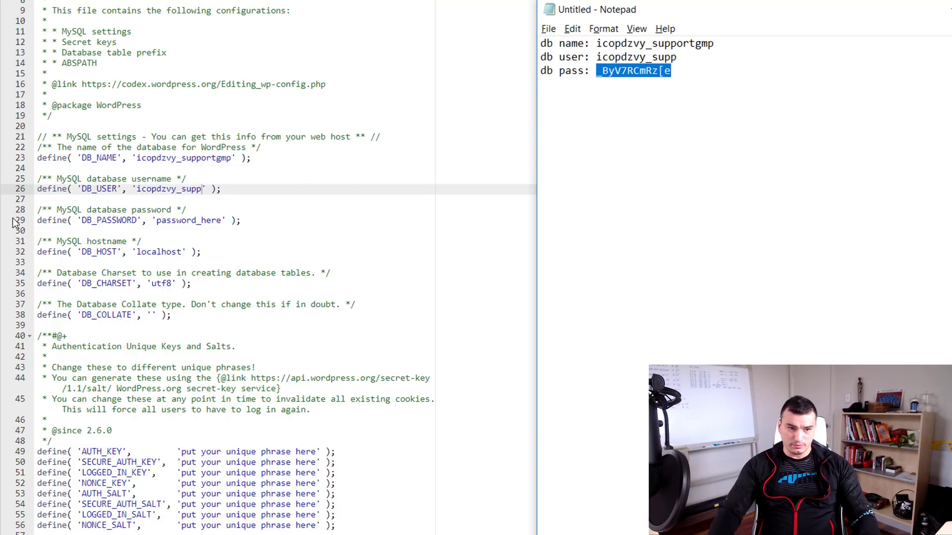
key(alt+Tab)
drag(157, 220, 218, 220)
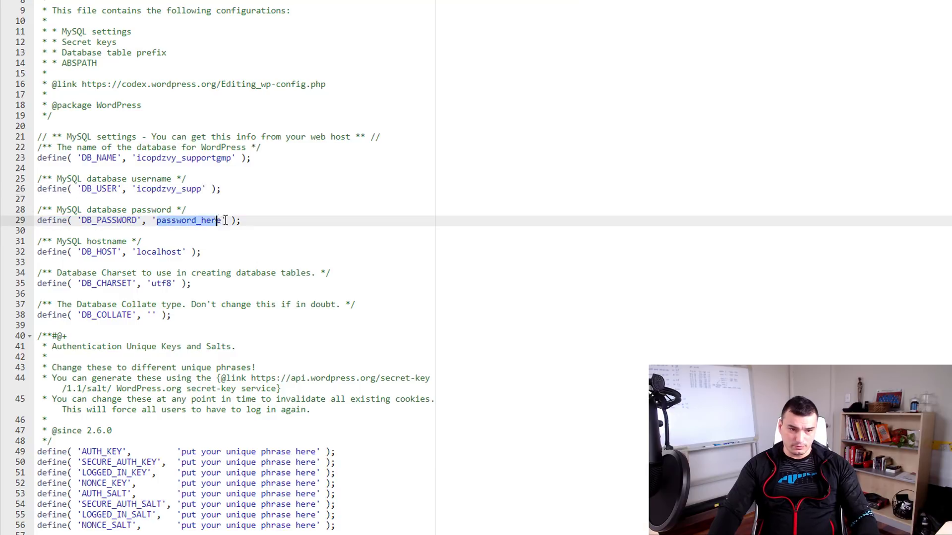
key(ctrl+v)
click(255, 179)
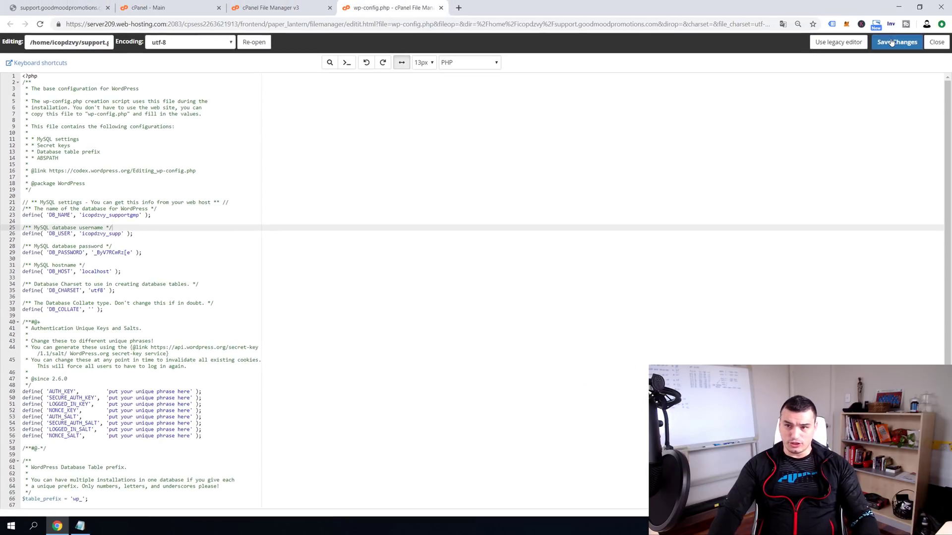
Save wp-config.php, close the File Manager tab, and return to the subdomain site tab.
click(892, 42)
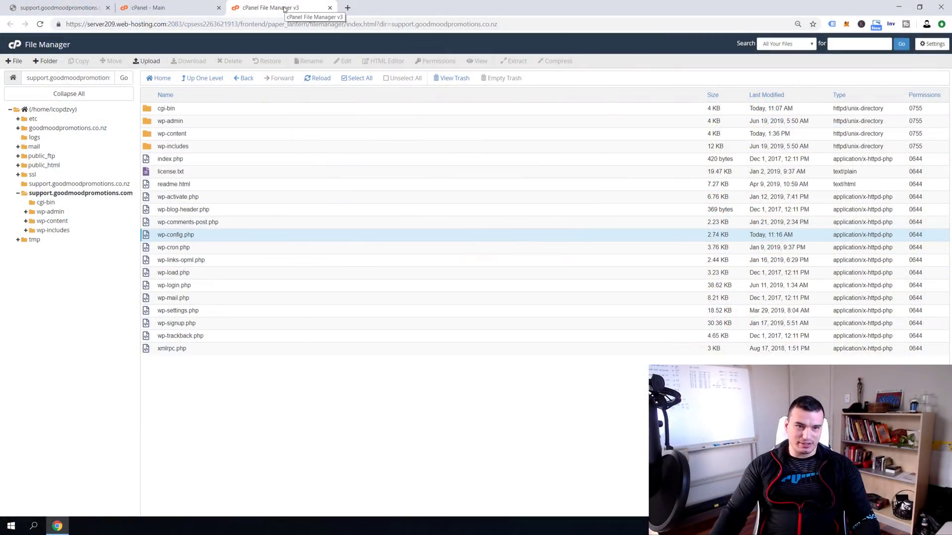
click(330, 7)
click(55, 8)
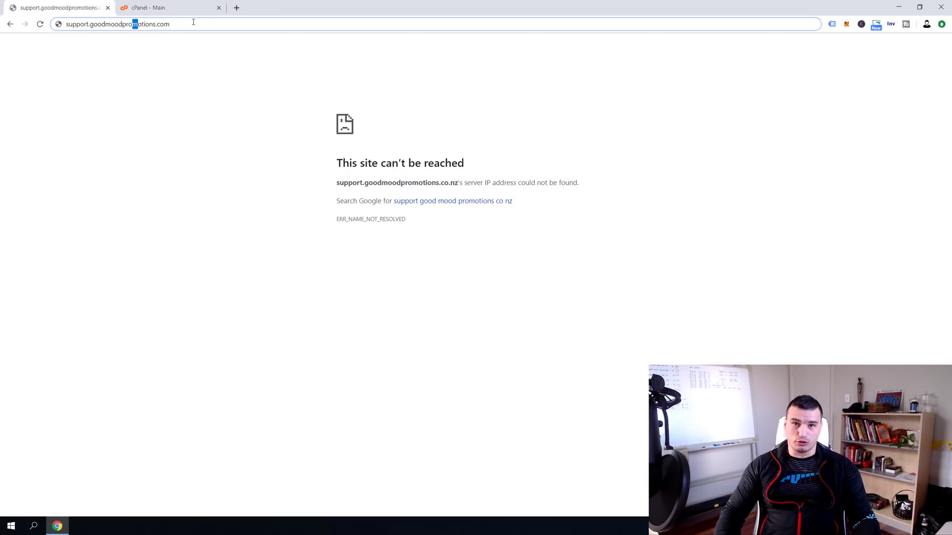
Load support.goodmoodpromotions.com to reach the WordPress language selection page.
key(Return)
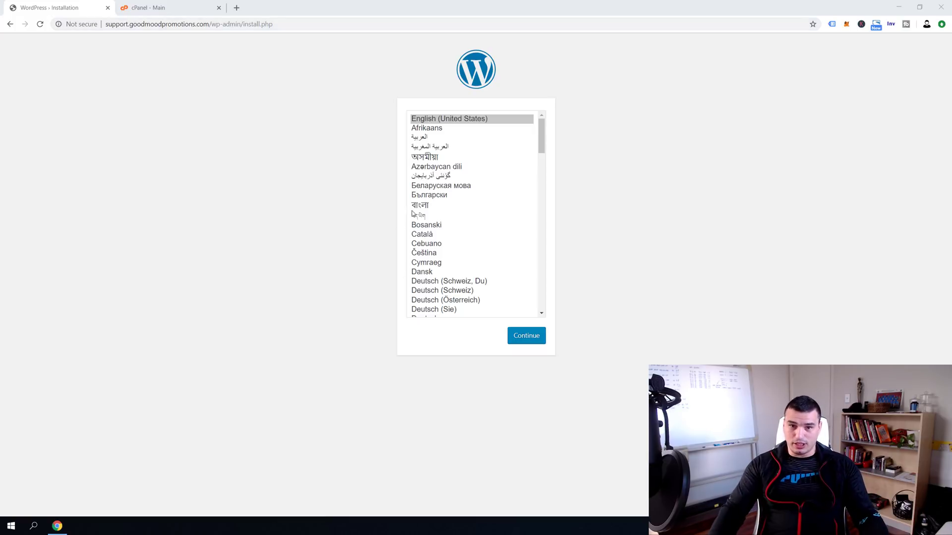
Continue the WordPress installer with English (United States) as the language.
click(532, 344)
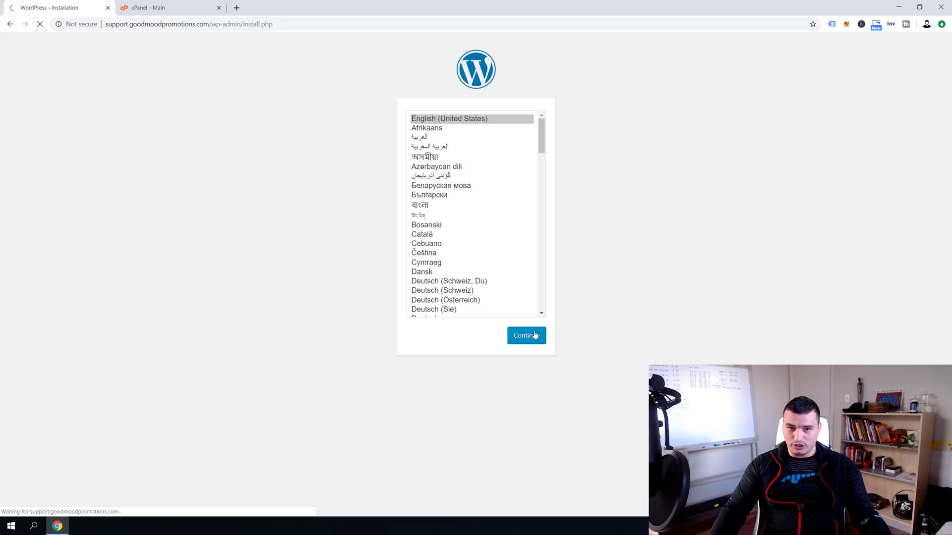